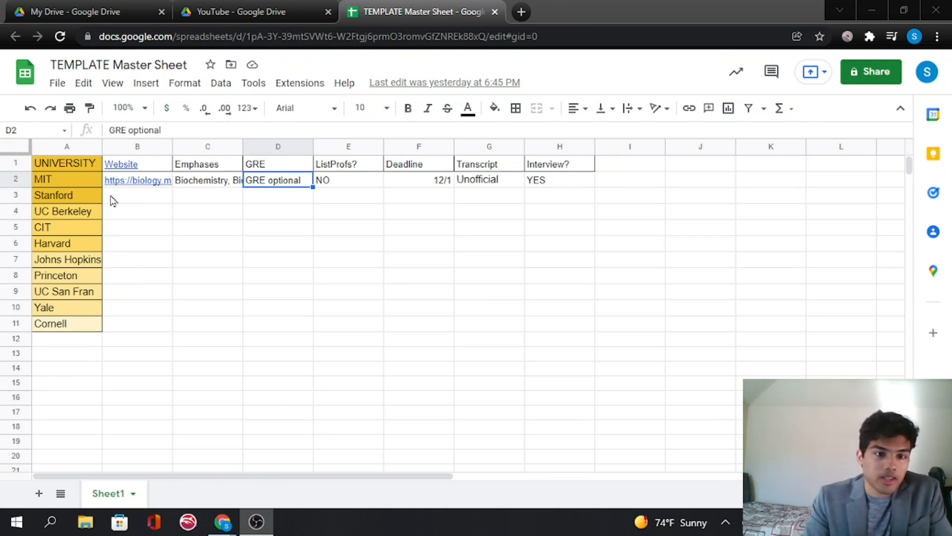
# - Review the MIT row's entries for website, emphases, GRE, professor listing, deadline, transcript and interview
pyautogui.click(145, 182)
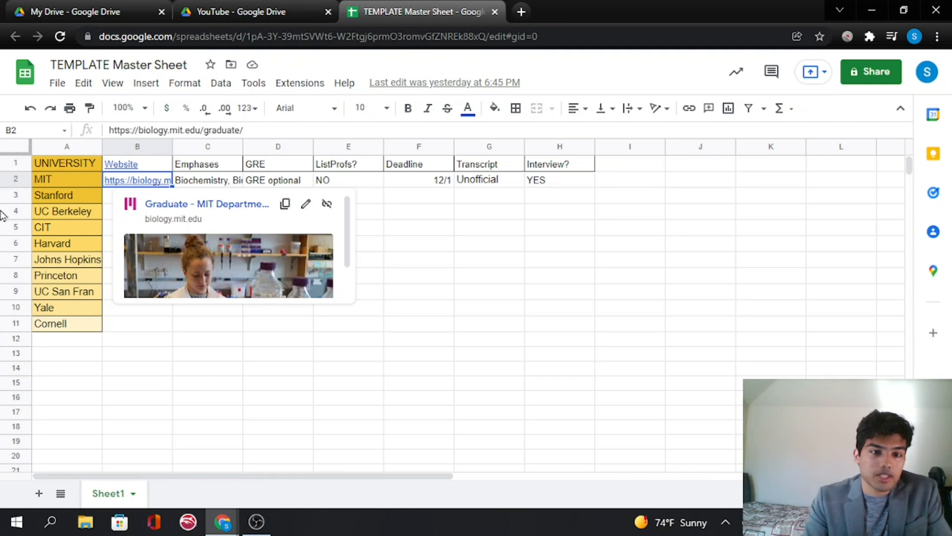
pyautogui.click(211, 183)
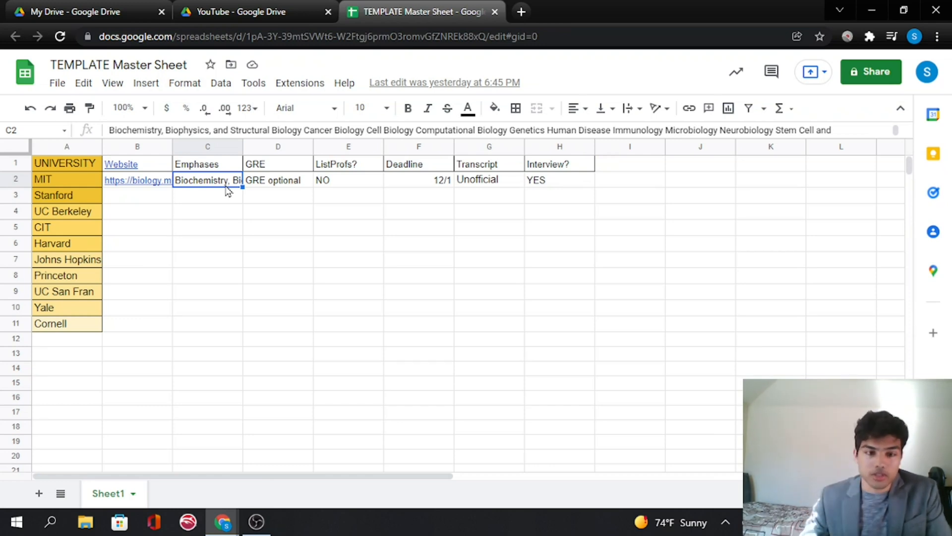
pyautogui.click(288, 188)
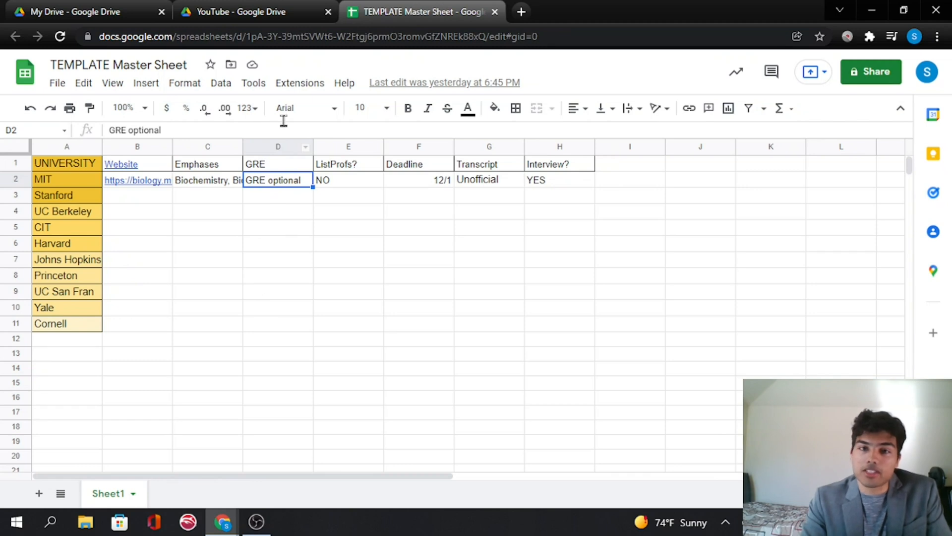
pyautogui.press('Right')
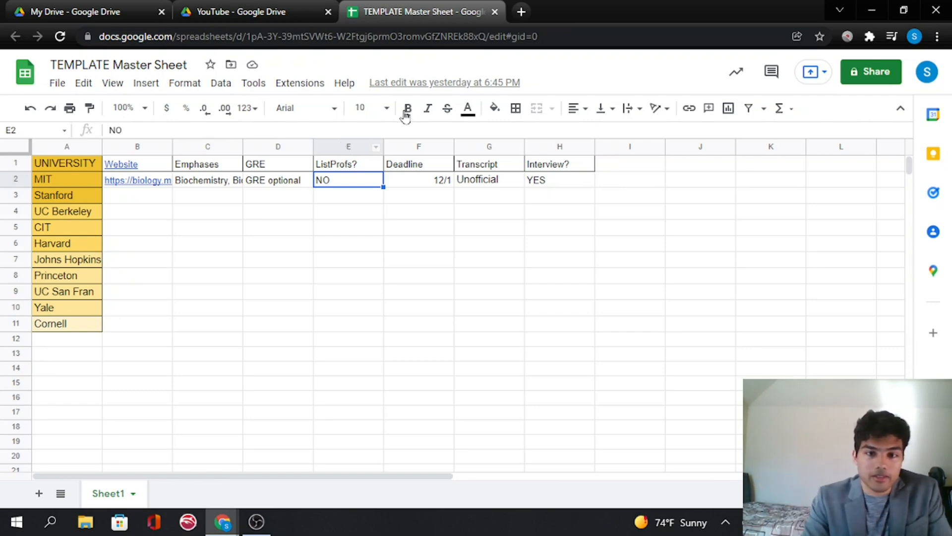
pyautogui.click(427, 146)
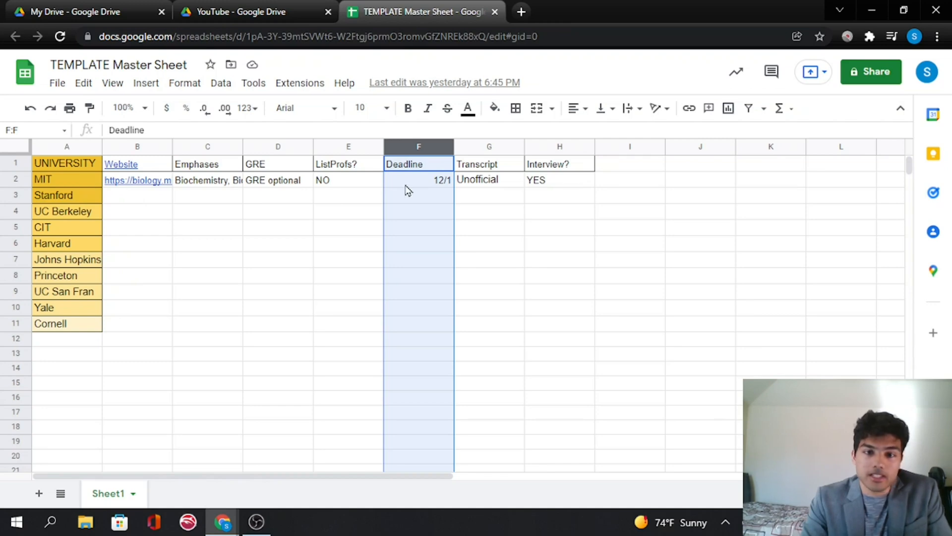
pyautogui.click(411, 180)
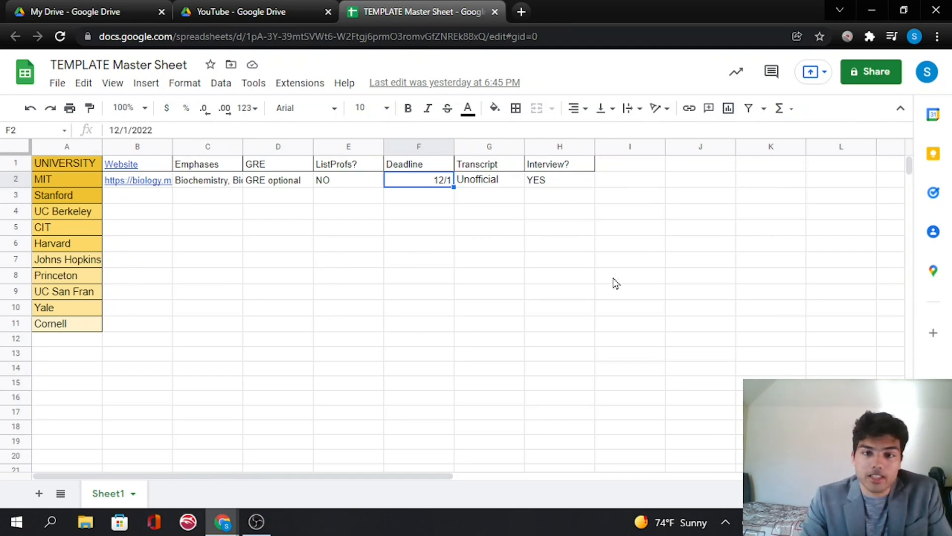
pyautogui.click(497, 147)
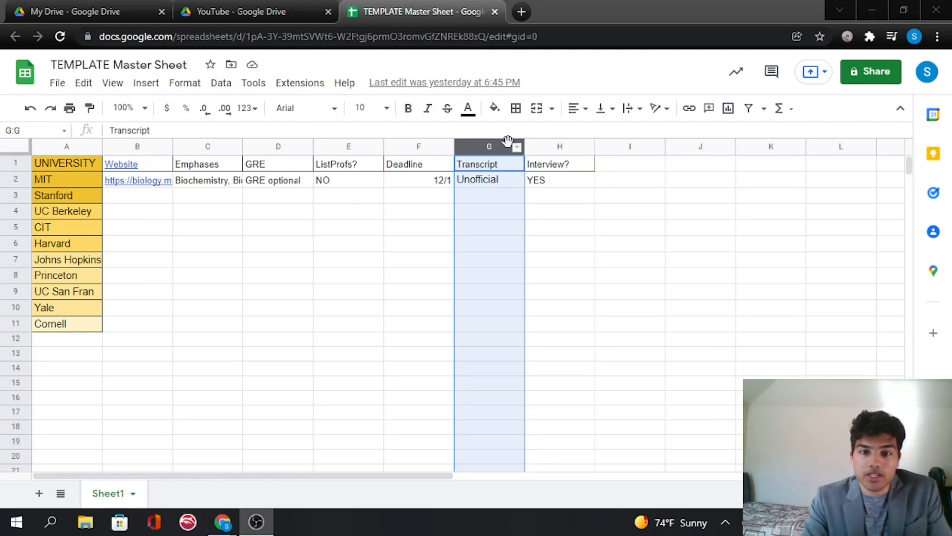
pyautogui.click(541, 146)
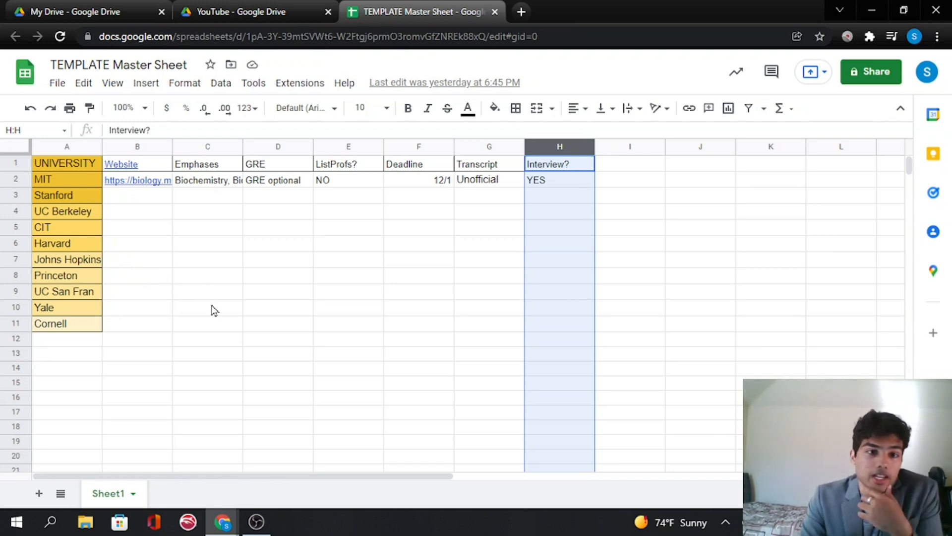
# - Fill the MIT and Stanford university cells with a bright green background
pyautogui.click(64, 180)
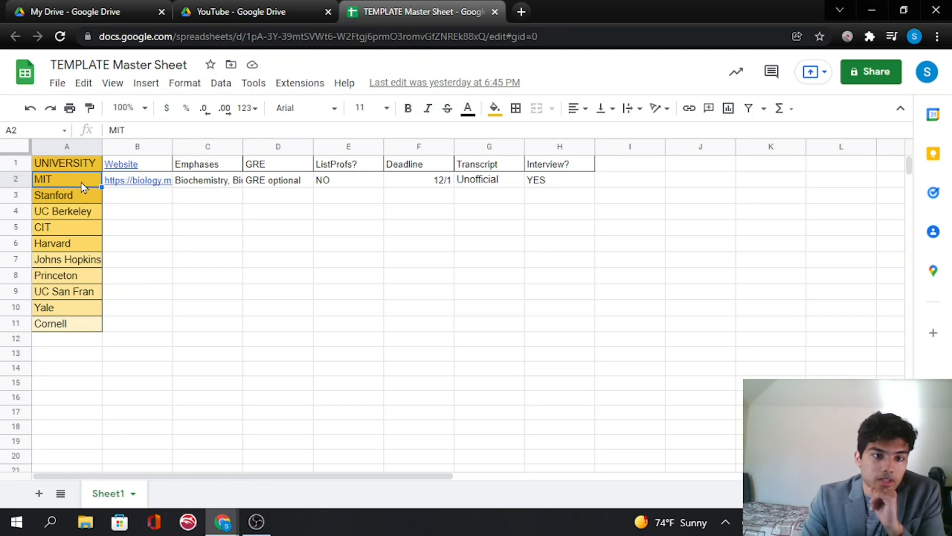
pyautogui.click(495, 108)
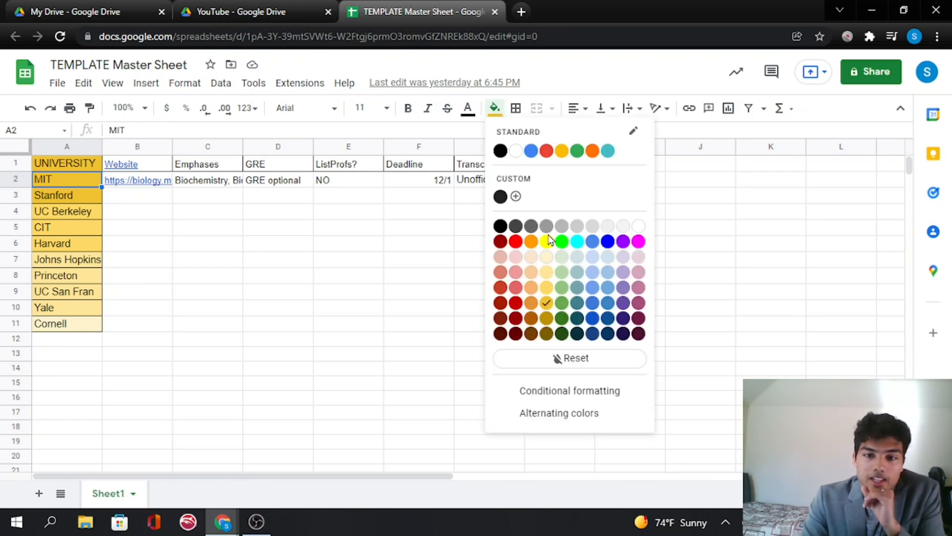
pyautogui.click(562, 241)
pyautogui.click(160, 232)
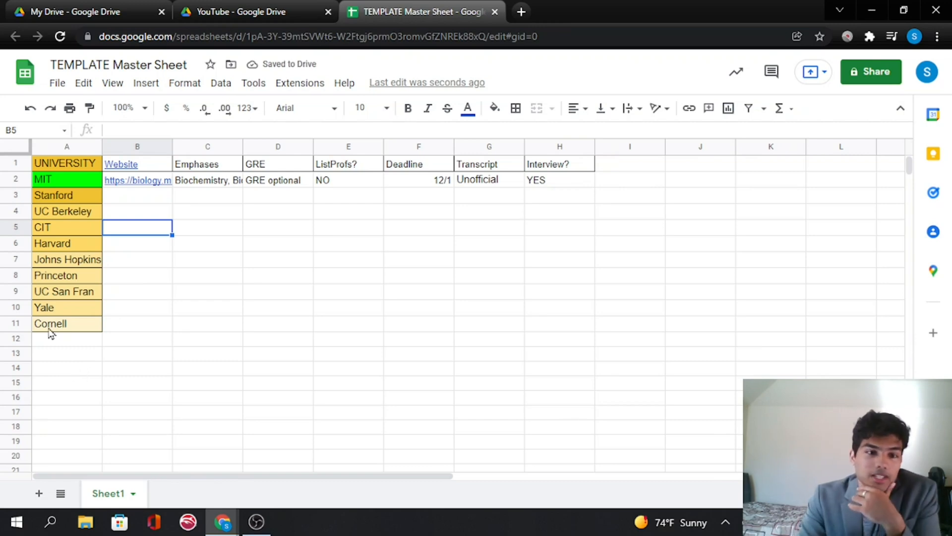
pyautogui.click(75, 197)
pyautogui.click(495, 108)
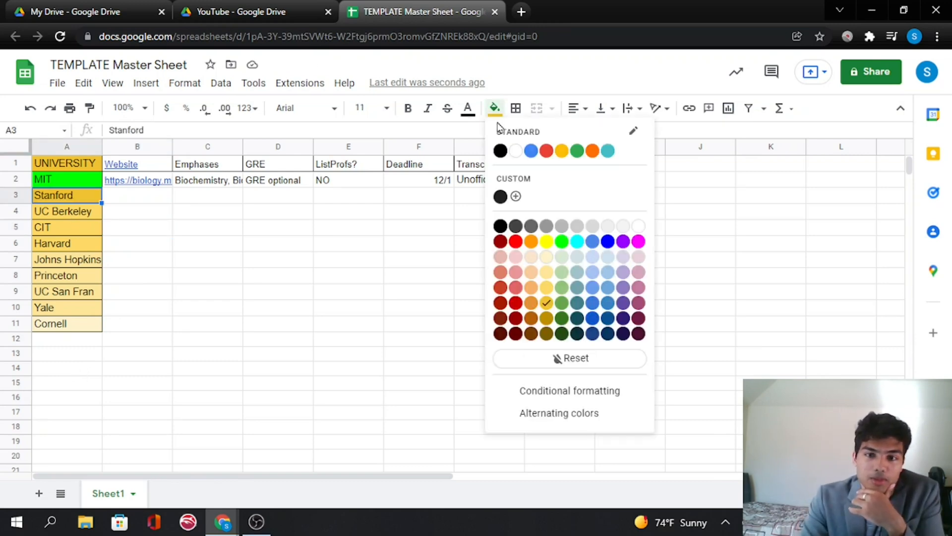
pyautogui.click(562, 242)
pyautogui.click(197, 231)
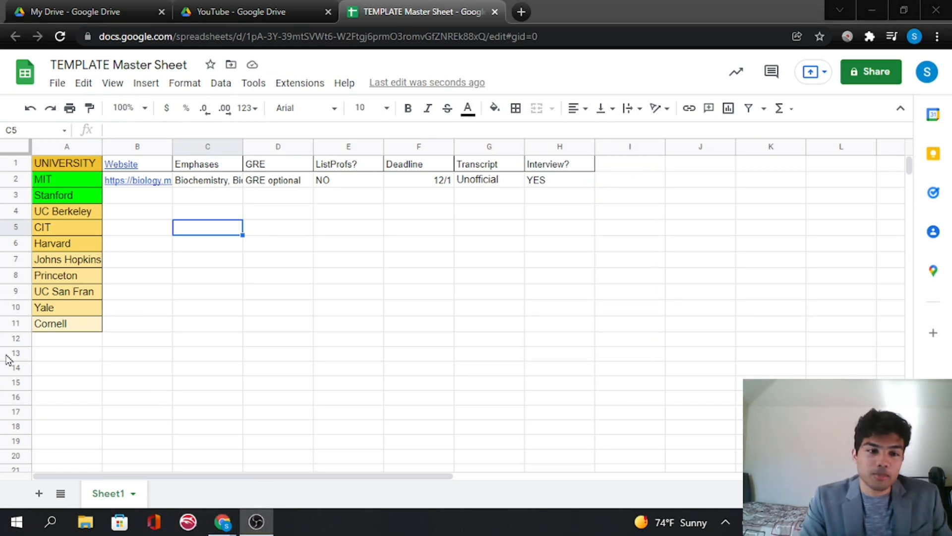
# - In a new browser tab, search for stanford biology phd and open the Stanford Biology Ph.D. Program page
pyautogui.click(521, 11)
pyautogui.click(508, 38)
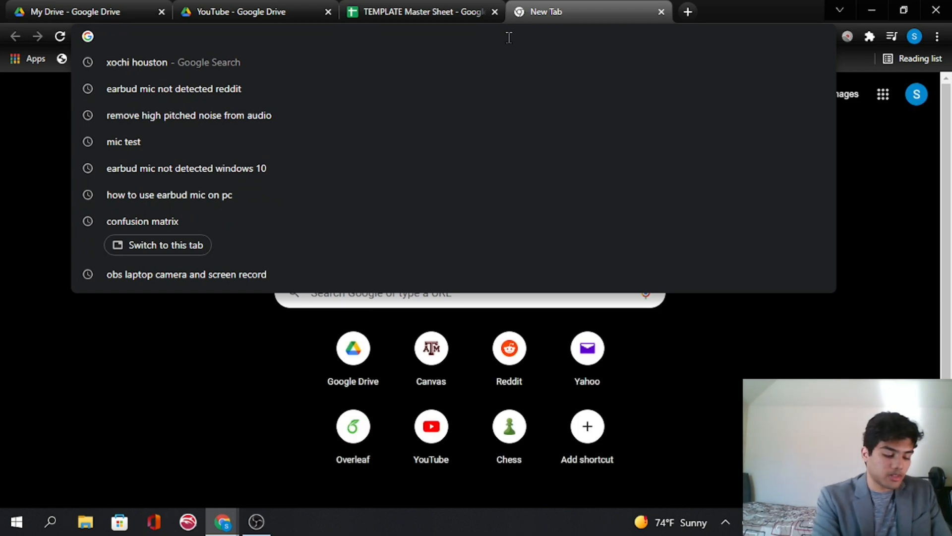
pyautogui.write('stanford biology phd')
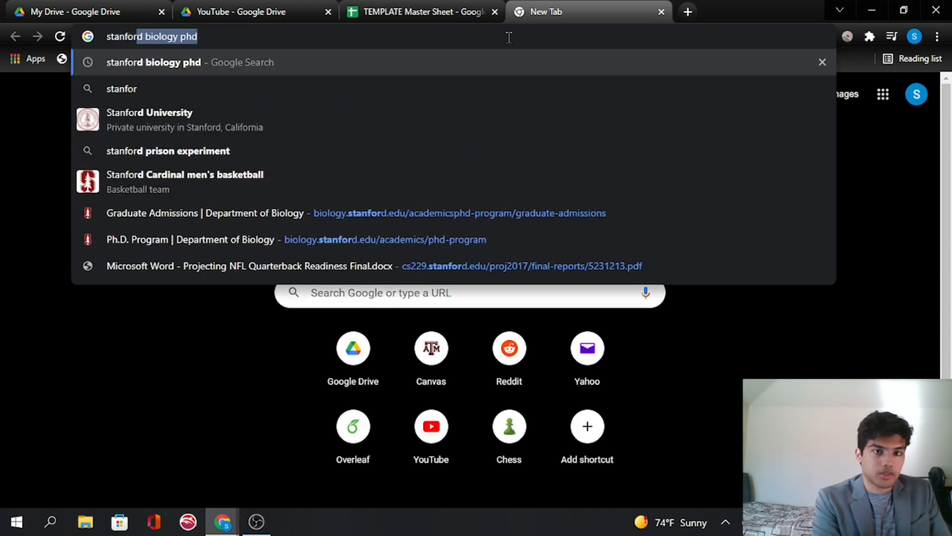
pyautogui.press('Return')
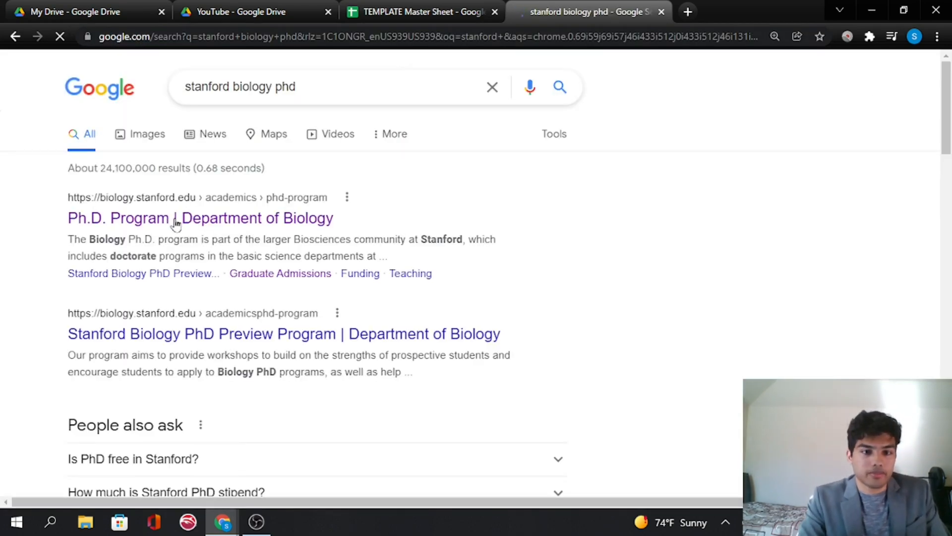
pyautogui.click(177, 218)
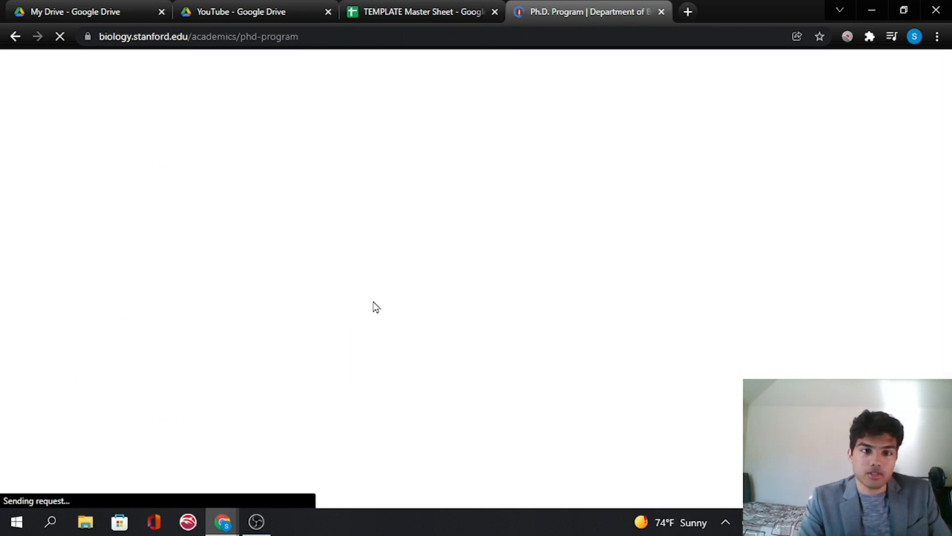
# - Copy the program page's URL and paste it into Stanford's Website cell
pyautogui.click(270, 32)
pyautogui.hotkey('ctrl', 'c')
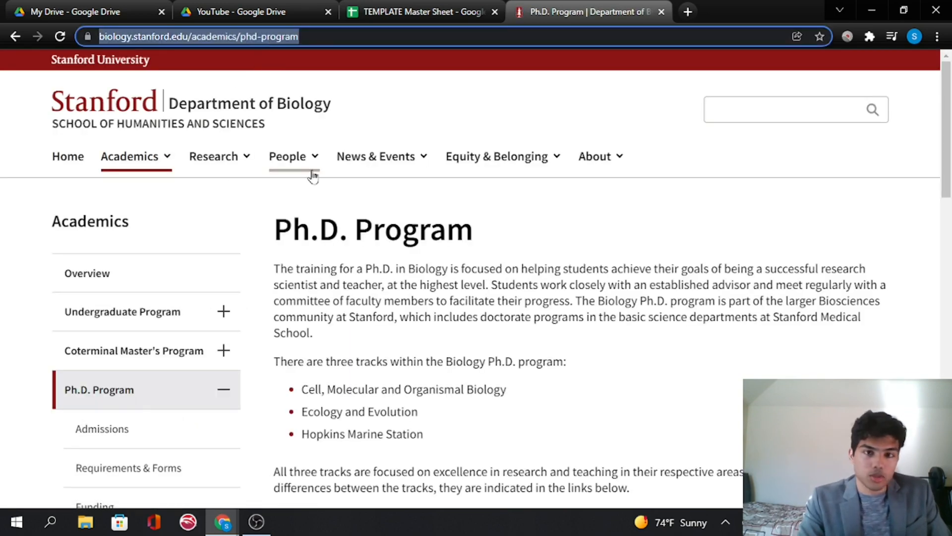
pyautogui.click(417, 8)
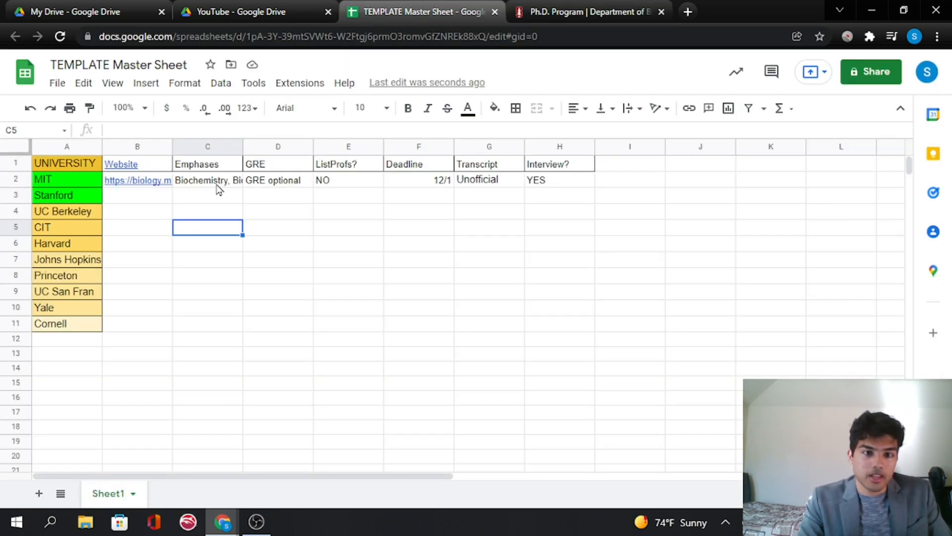
pyautogui.click(149, 197)
pyautogui.hotkey('ctrl', 'v')
pyautogui.click(323, 231)
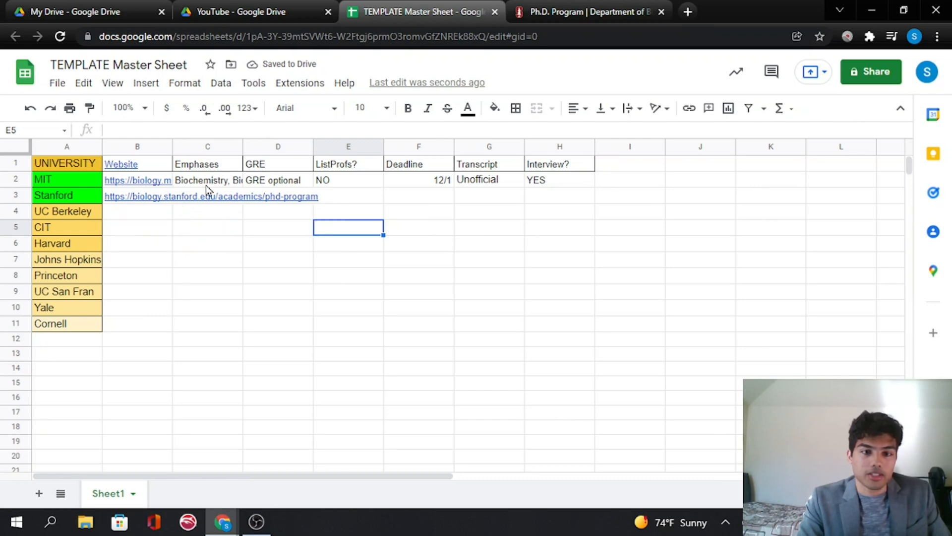
# - Copy the three Ph.D. track names from the program page and paste them into Stanford's Emphases cell
pyautogui.click(532, 14)
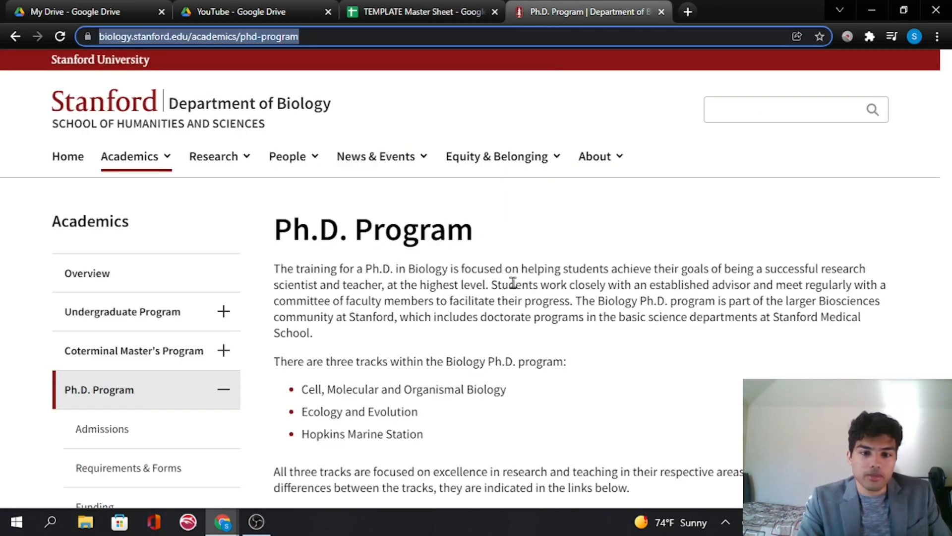
pyautogui.scroll(-2, 435, 303)
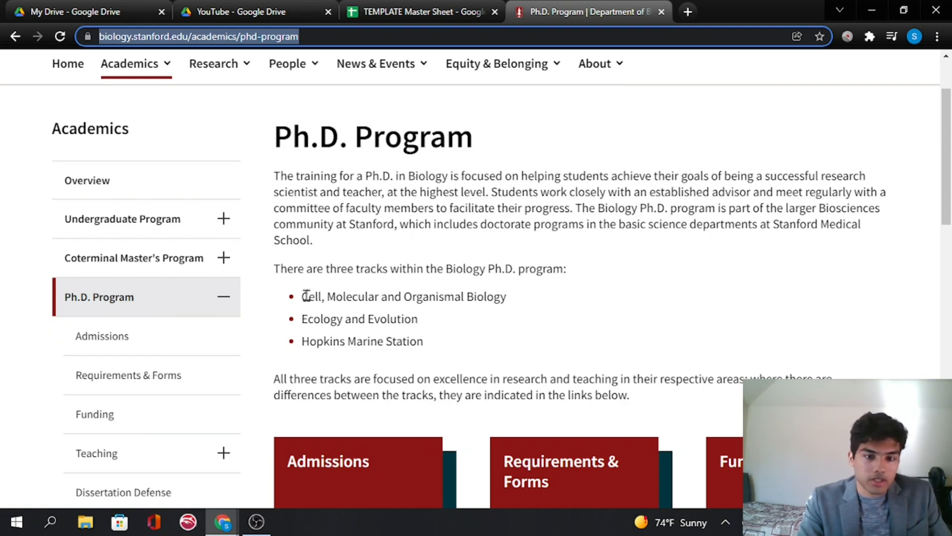
pyautogui.moveTo(301, 297); pyautogui.dragTo(425, 346)
pyautogui.hotkey('ctrl', 'c')
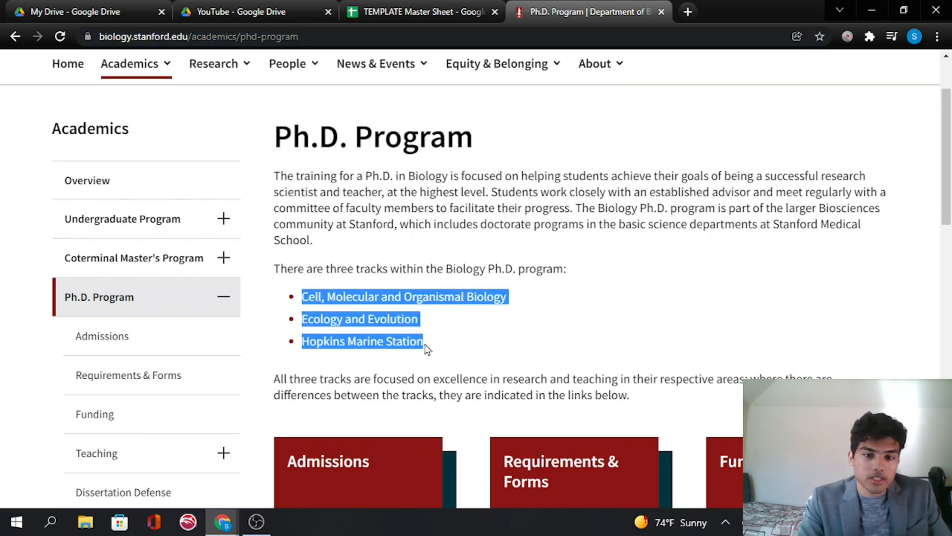
pyautogui.click(436, 331)
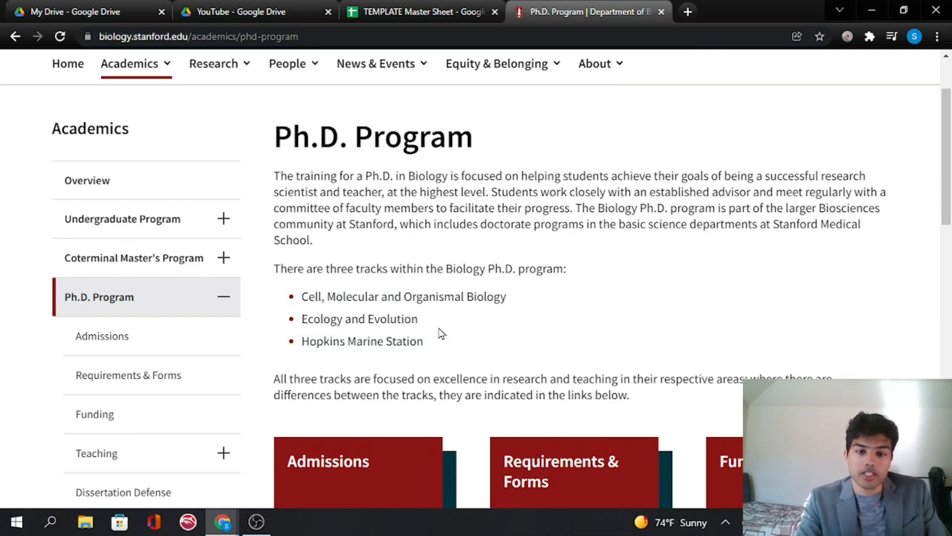
pyautogui.click(428, 7)
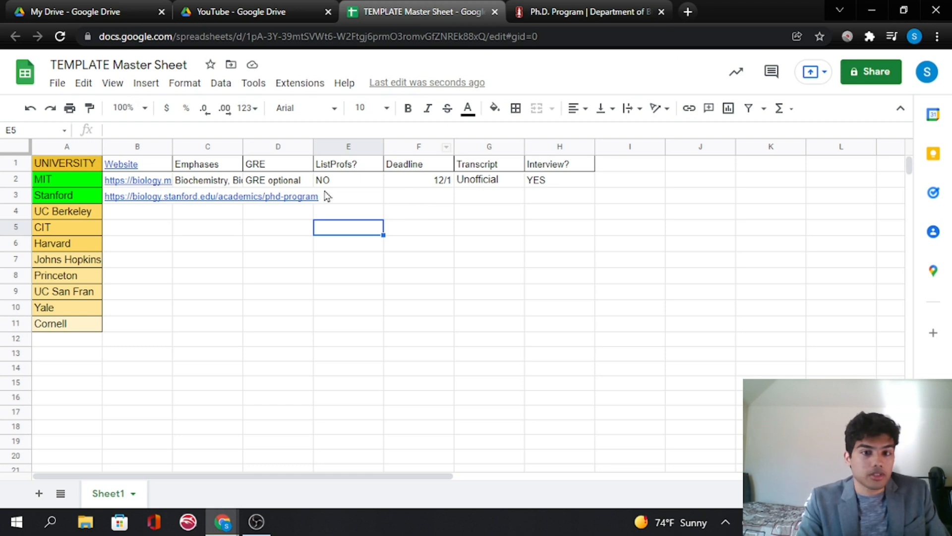
pyautogui.click(230, 195)
pyautogui.click(228, 133)
pyautogui.hotkey('ctrl', 'v')
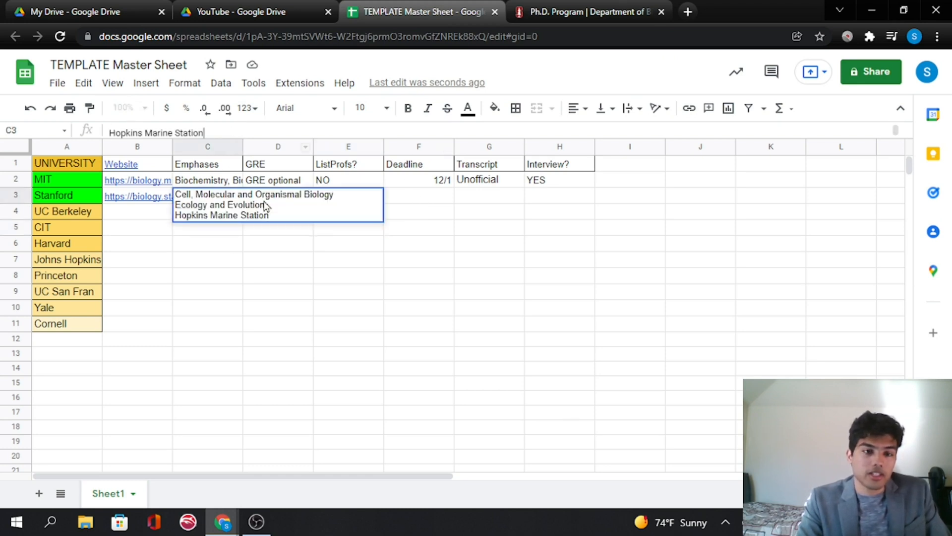
pyautogui.click(344, 296)
# - Browse Stanford's graduate admissions page, its quick guide and the application requirements list
pyautogui.click(666, 7)
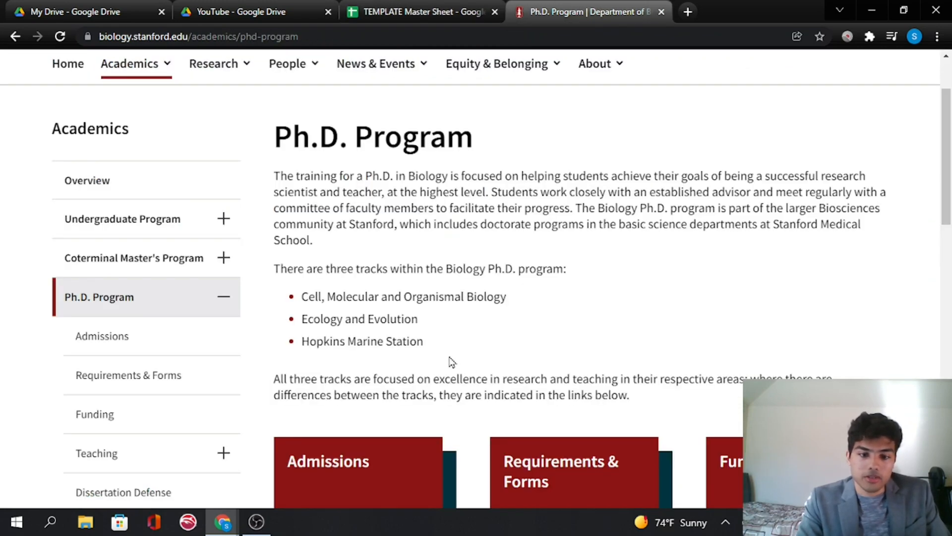
pyautogui.scroll(-3, 422, 338)
pyautogui.click(399, 320)
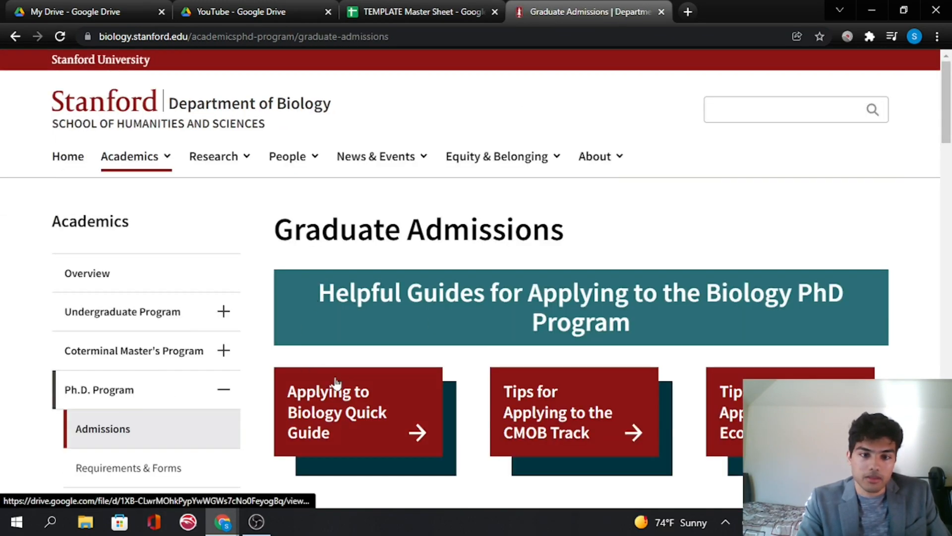
pyautogui.scroll(-2, 498, 347)
pyautogui.scroll(-2, 498, 361)
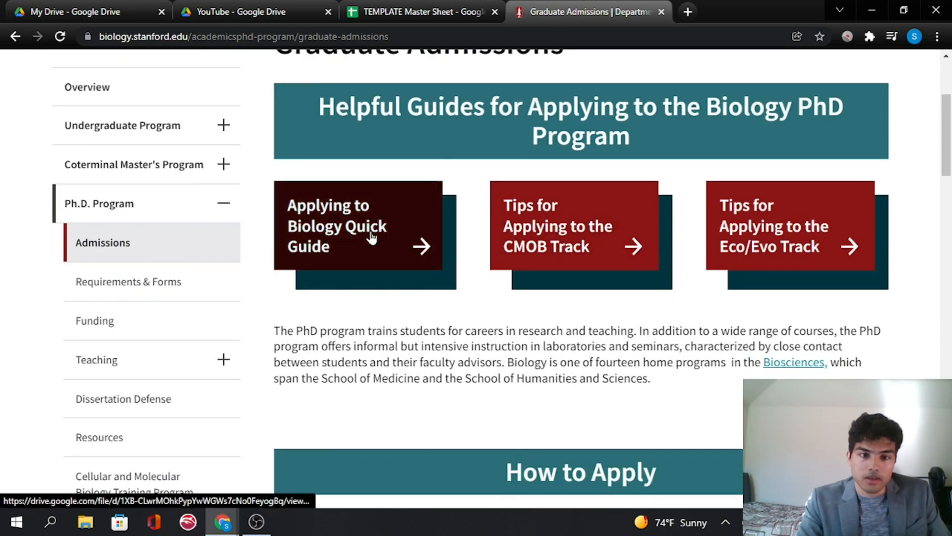
pyautogui.click(371, 241)
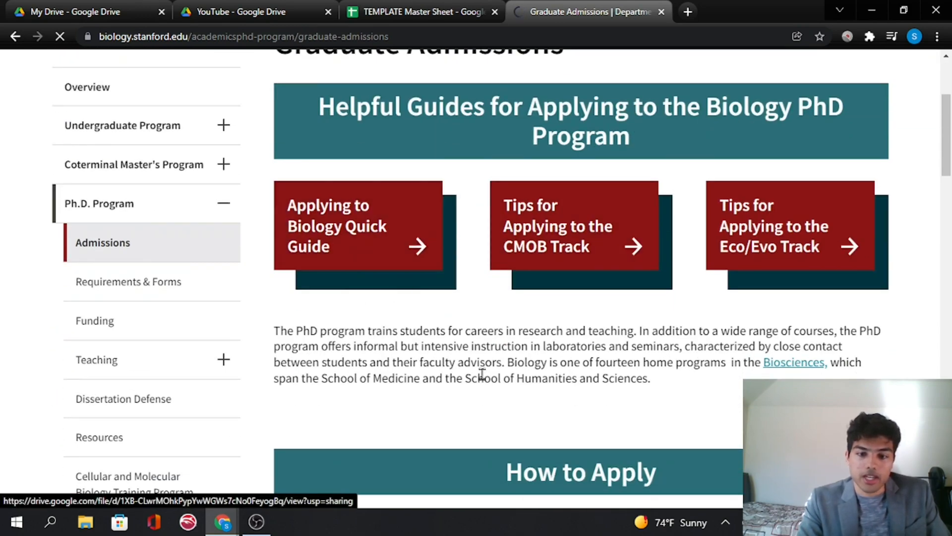
pyautogui.scroll(-5, 498, 367)
pyautogui.scroll(-8, 491, 253)
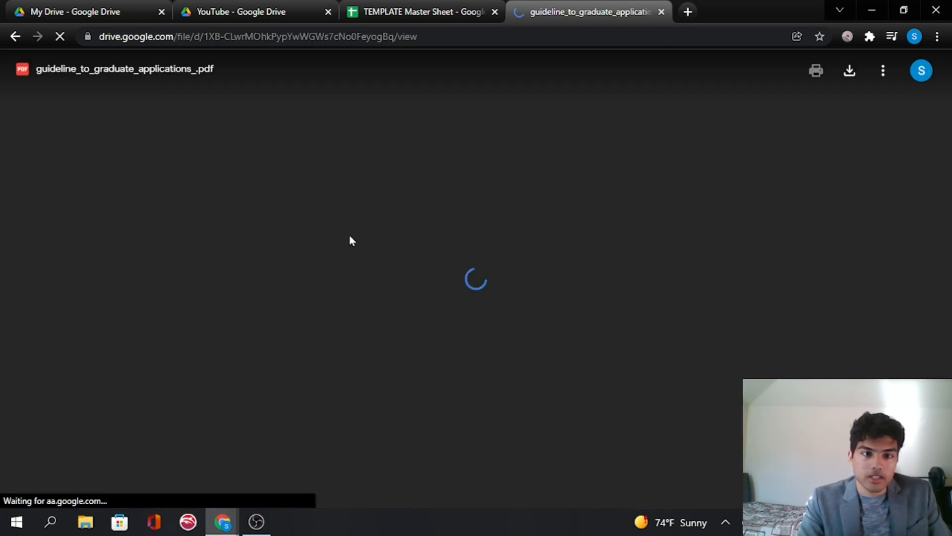
pyautogui.click(15, 36)
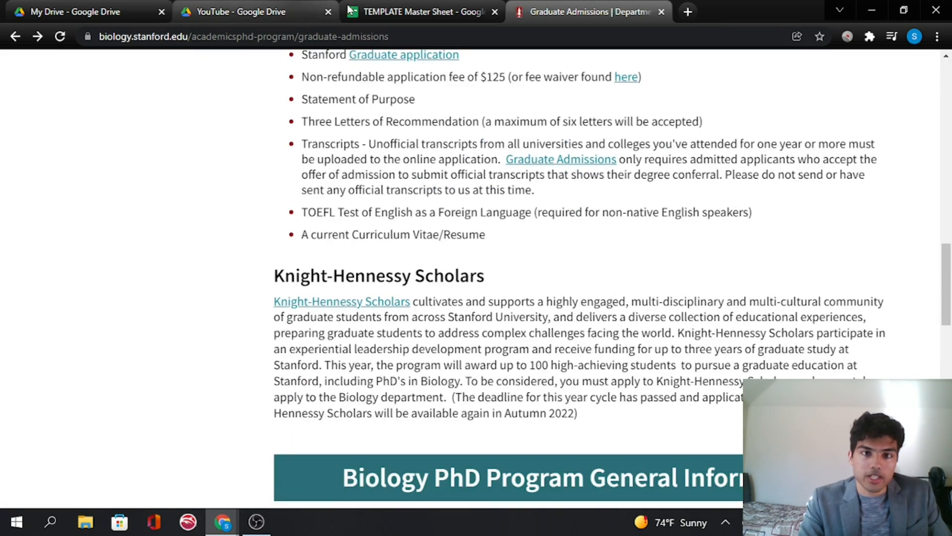
# - Enter optional in Stanford's GRE cell and return to the admissions page
pyautogui.click(416, 11)
pyautogui.doubleClick(267, 211)
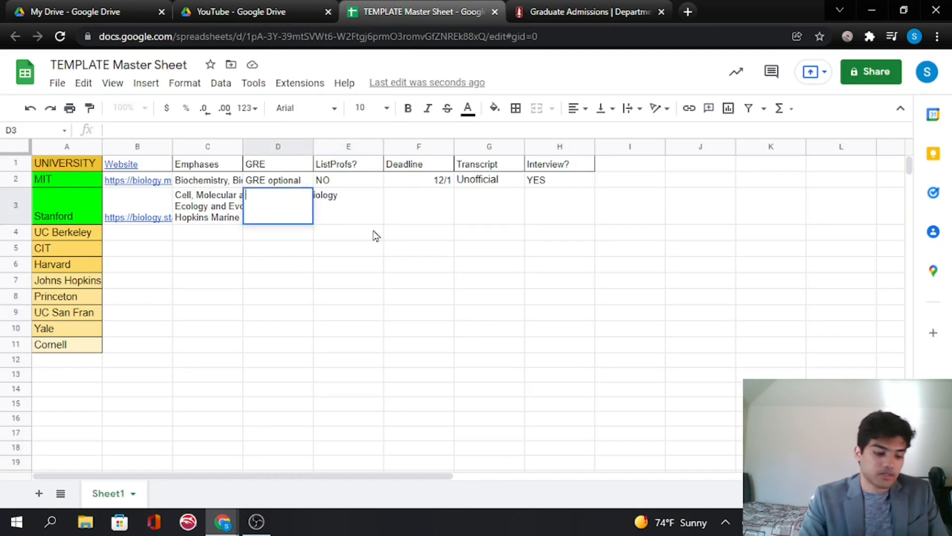
pyautogui.write('optional')
pyautogui.press('Tab')
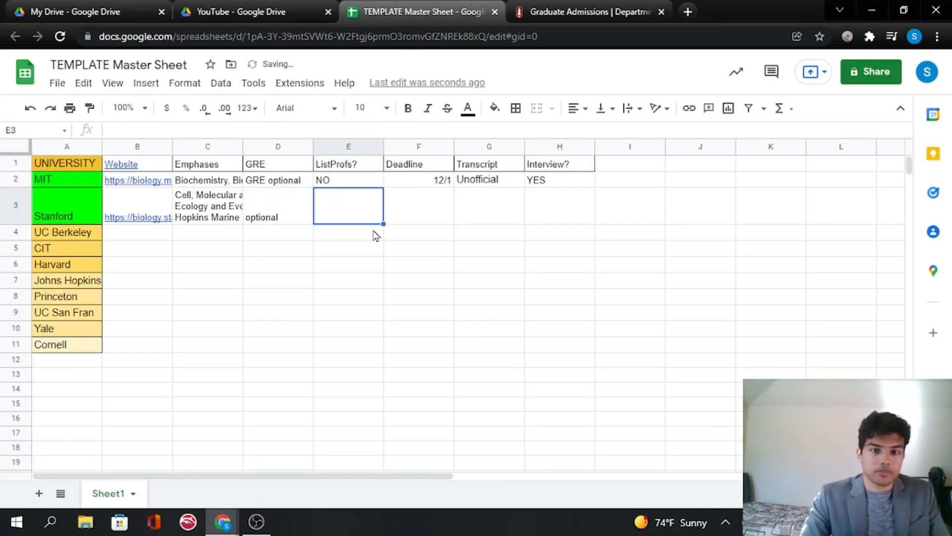
pyautogui.click(550, 11)
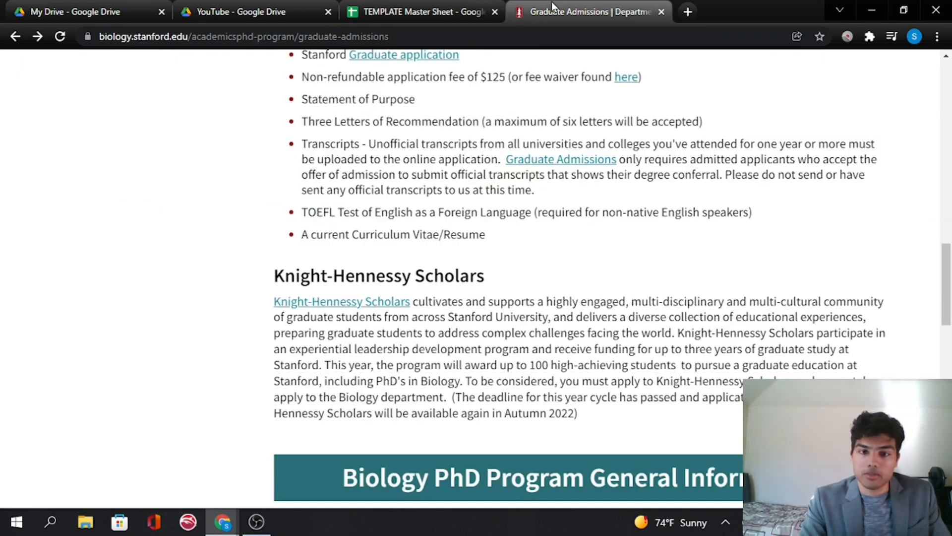
# - Review the admissions requirements list and enter No in Stanford's ListProfs? cell
pyautogui.scroll(2, 324, 222)
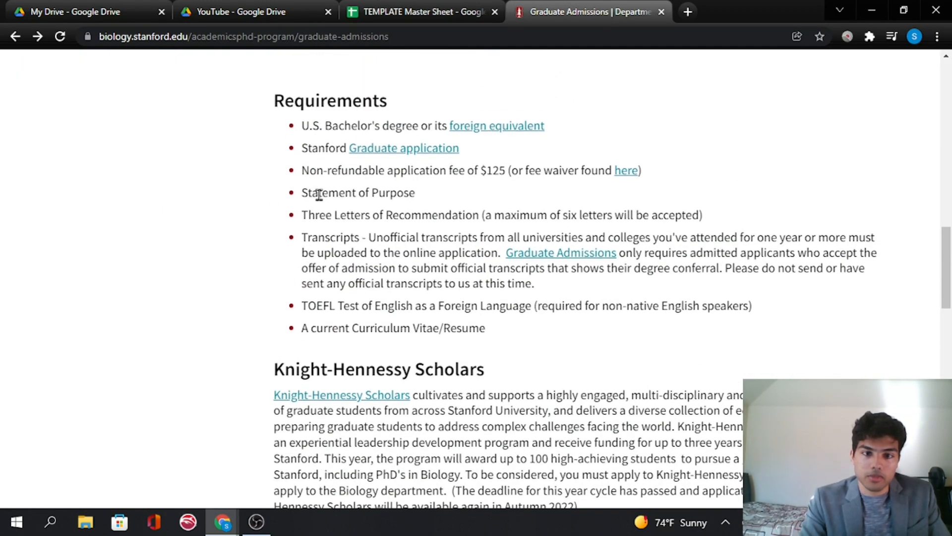
pyautogui.moveTo(319, 194); pyautogui.dragTo(412, 194)
pyautogui.click(404, 8)
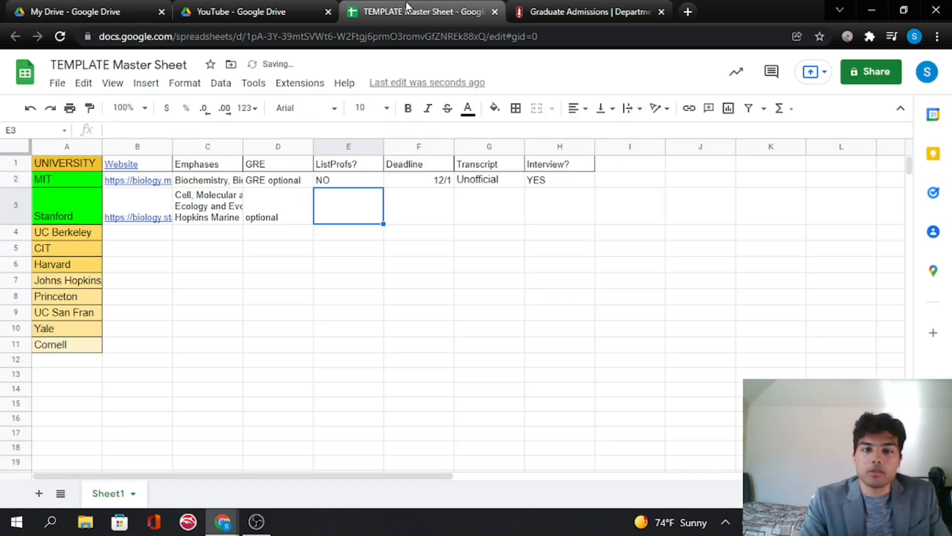
pyautogui.doubleClick(337, 217)
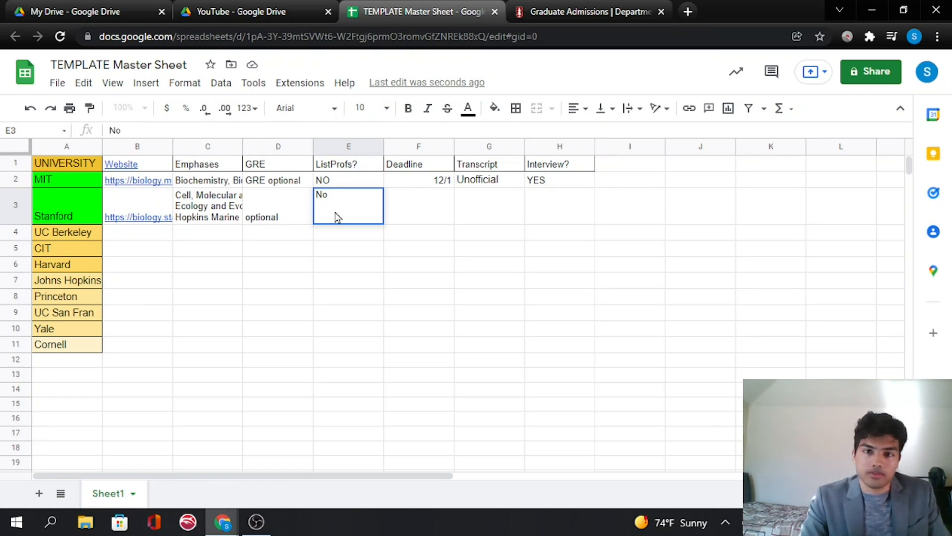
pyautogui.click(400, 204)
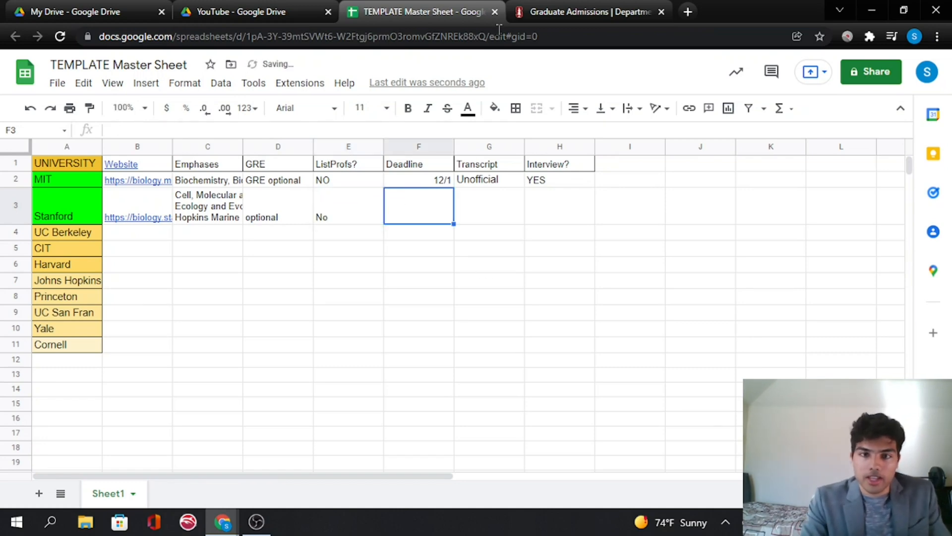
# - Check the admissions page for the application deadline and enter 12/1/22 in Stanford's Deadline cell
pyautogui.click(585, 11)
pyautogui.scroll(-15, 539, 367)
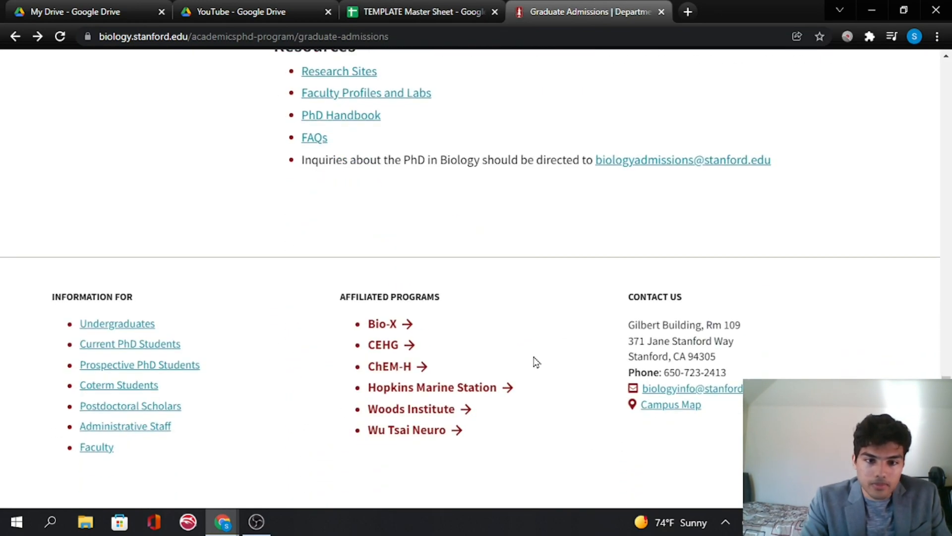
pyautogui.scroll(10, 535, 354)
pyautogui.scroll(10, 535, 354)
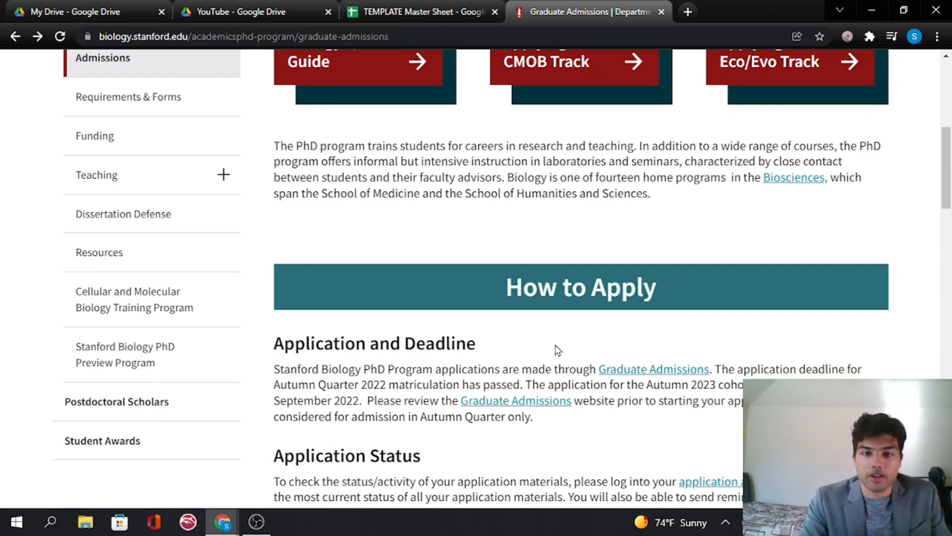
pyautogui.click(415, 5)
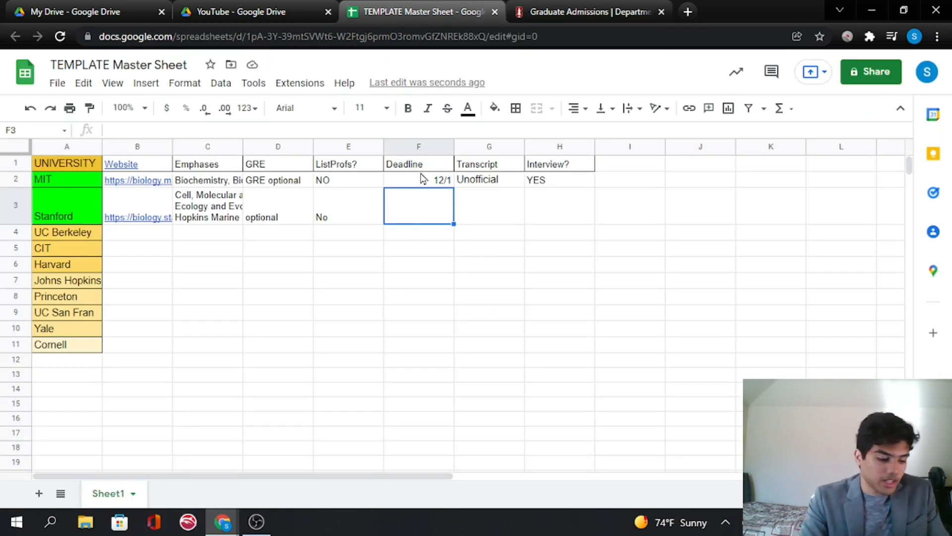
pyautogui.write('2')
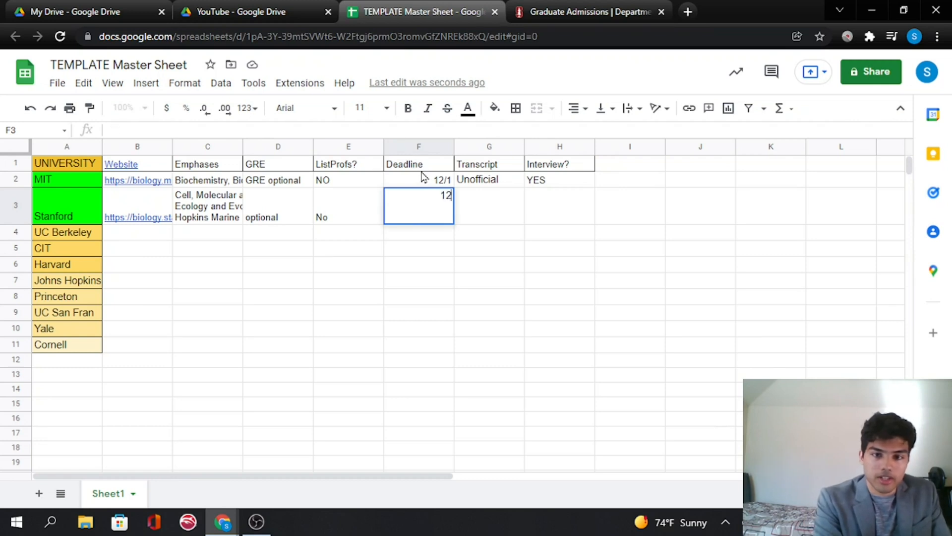
pyautogui.write('3/22')
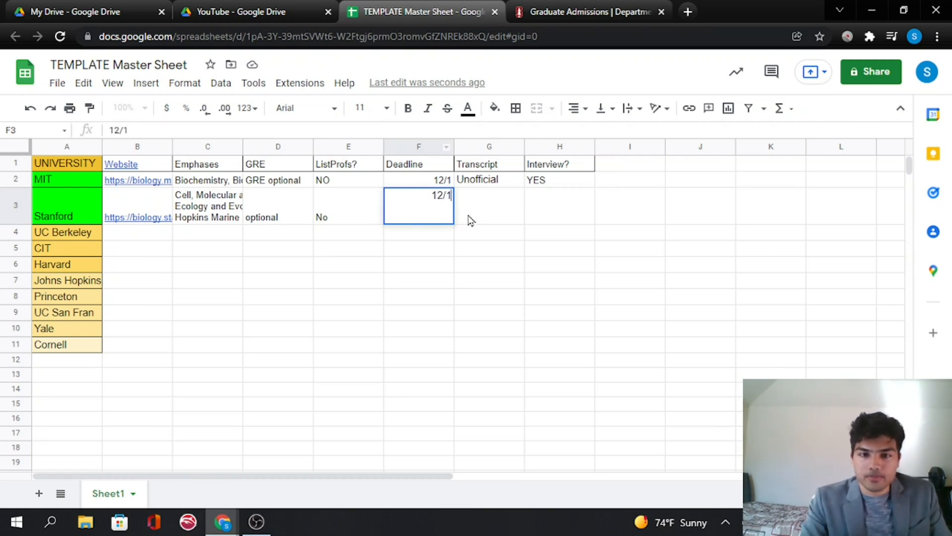
pyautogui.press('Tab')
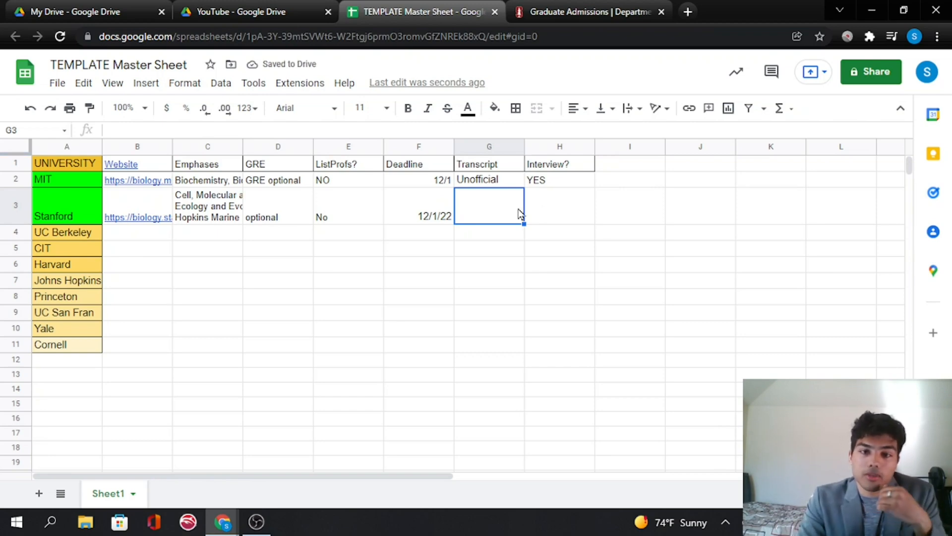
# - Check the transcript requirement on the admissions page and enter Unofficial in Stanford's Transcript cell
pyautogui.click(586, 11)
pyautogui.scroll(-10, 460, 367)
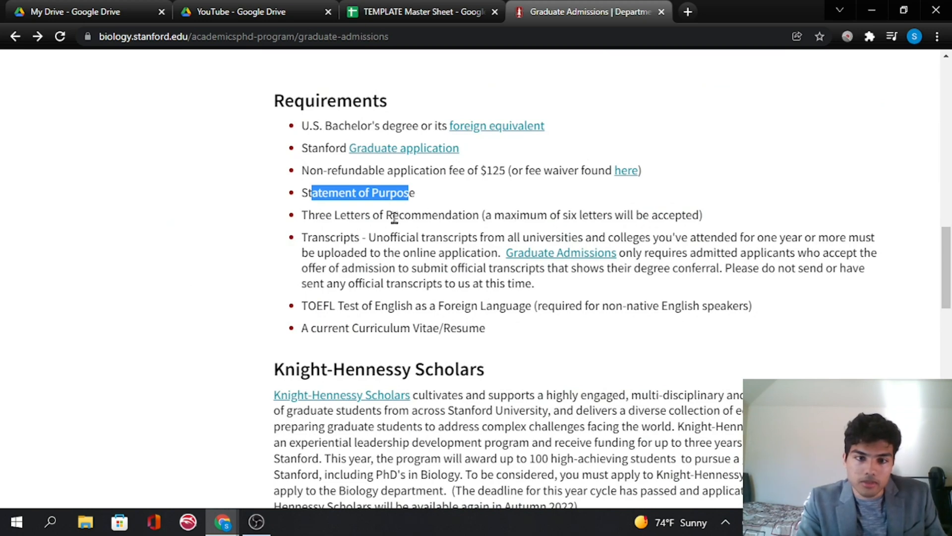
pyautogui.moveTo(374, 237); pyautogui.dragTo(435, 236)
pyautogui.click(354, 13)
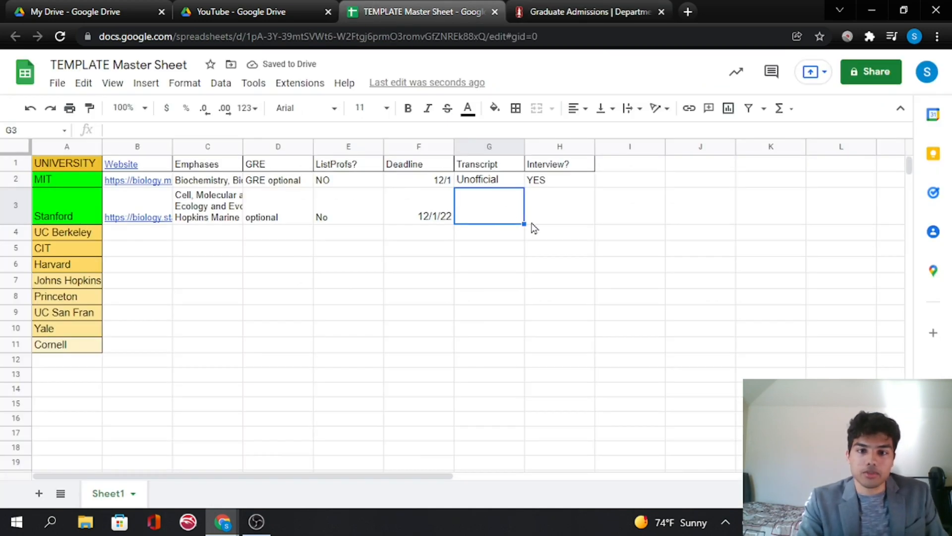
pyautogui.write('Unofficial')
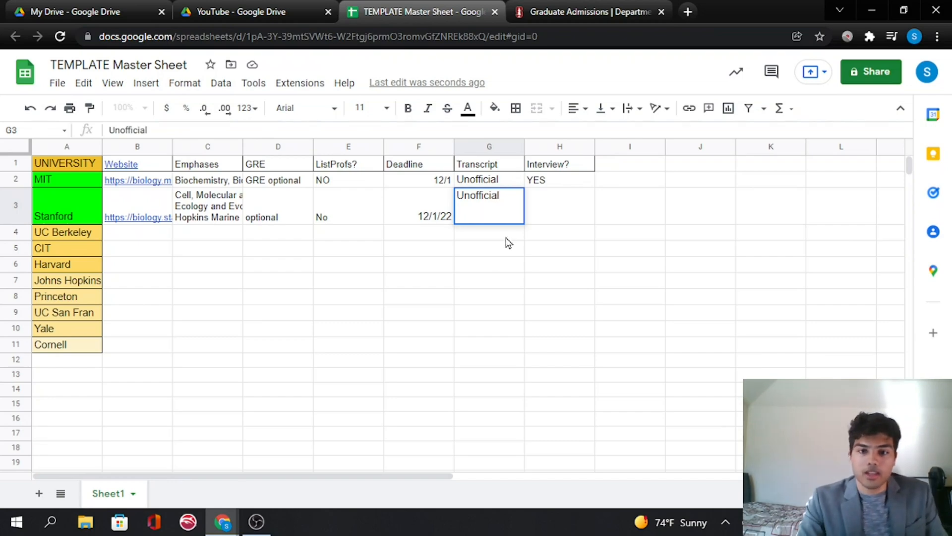
pyautogui.click(540, 208)
# - Look over the rest of the admissions page and enter No in Stanford's Interview? cell
pyautogui.click(585, 11)
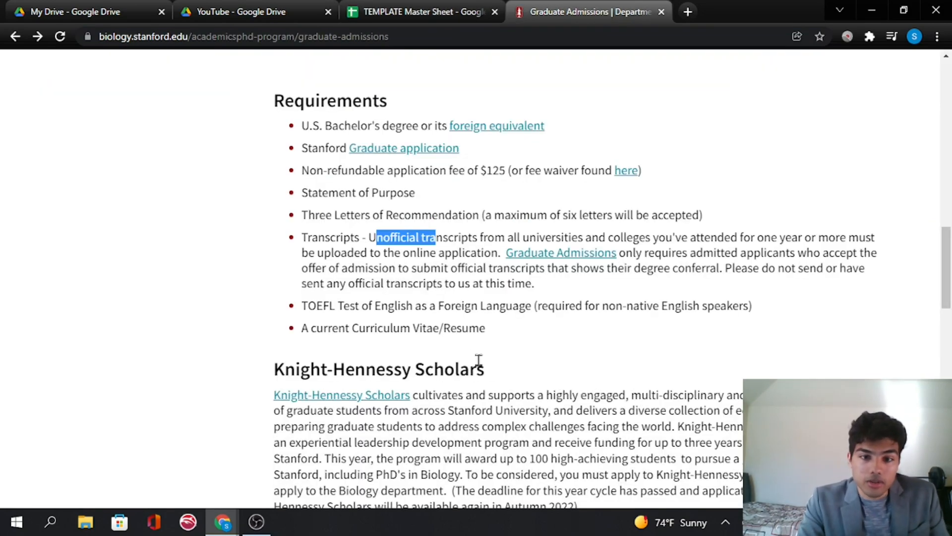
pyautogui.scroll(-10, 478, 345)
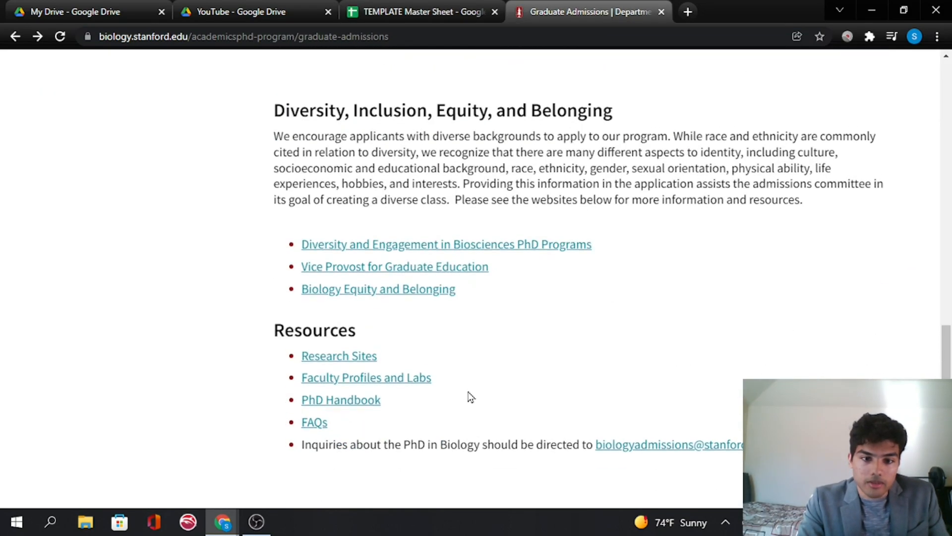
pyautogui.scroll(13, 471, 392)
pyautogui.scroll(1, 476, 387)
pyautogui.click(405, 12)
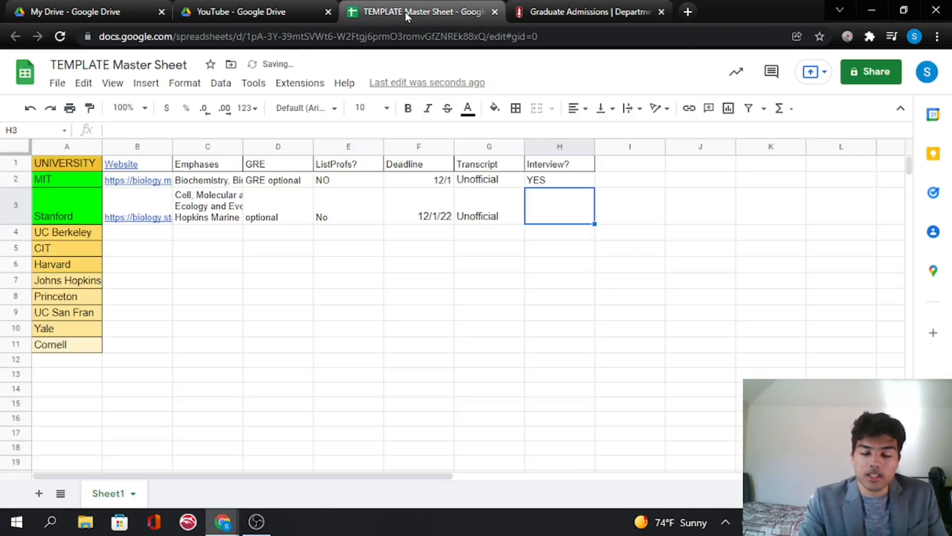
pyautogui.write('No')
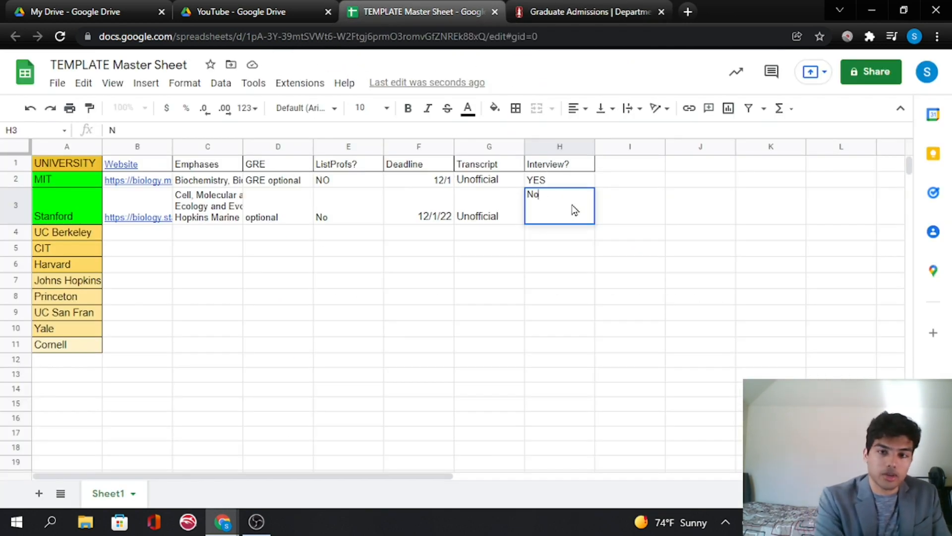
pyautogui.click(141, 249)
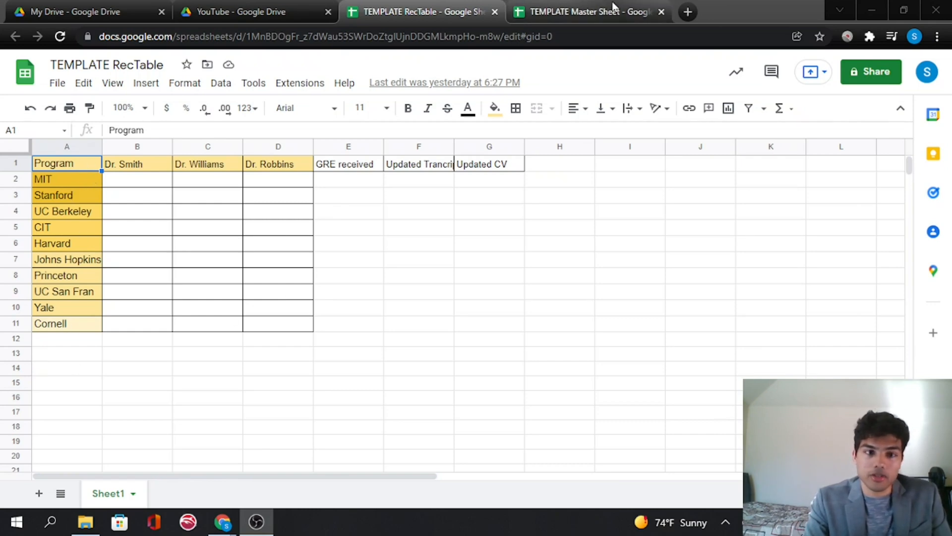
# - Switch to the TEMPLATE RecTable spreadsheet and review its recommender and status column headers
pyautogui.click(585, 11)
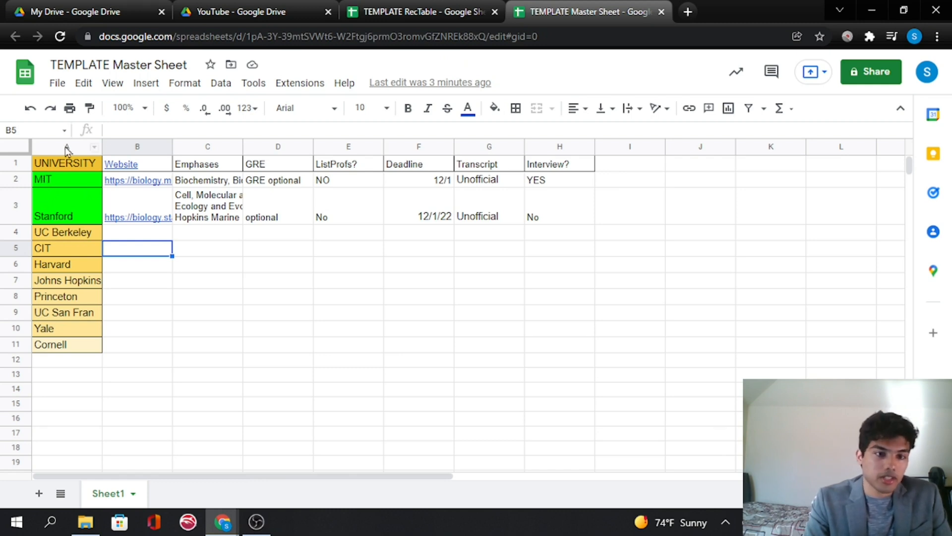
pyautogui.click(350, 12)
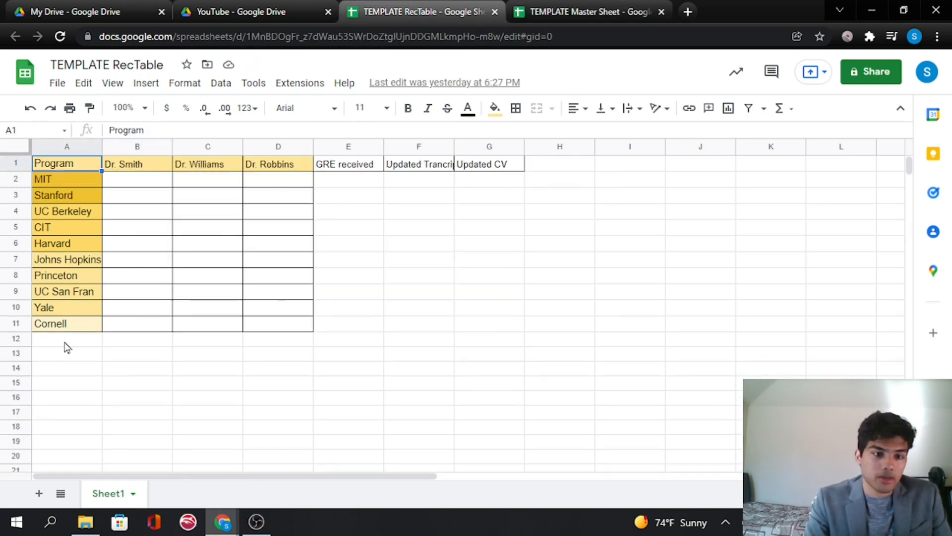
pyautogui.click(143, 167)
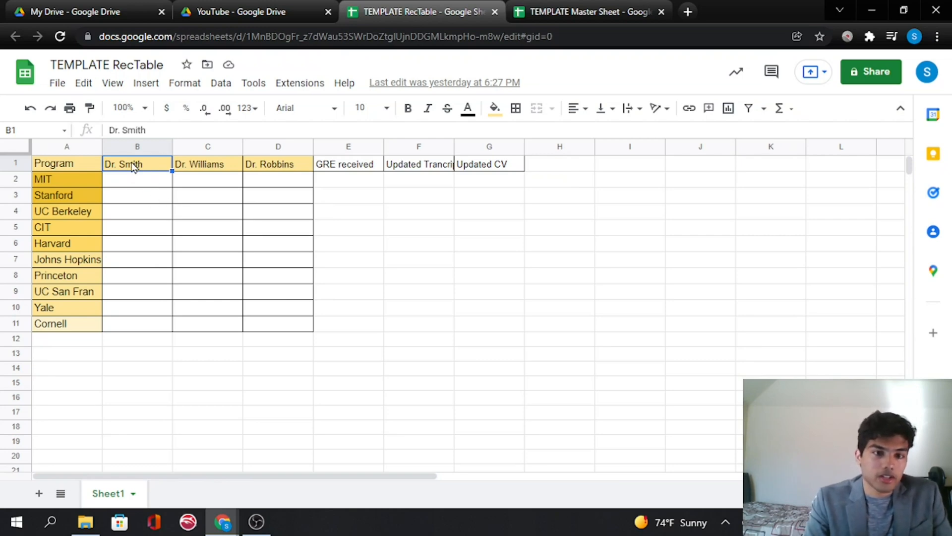
pyautogui.click(200, 168)
pyautogui.click(292, 170)
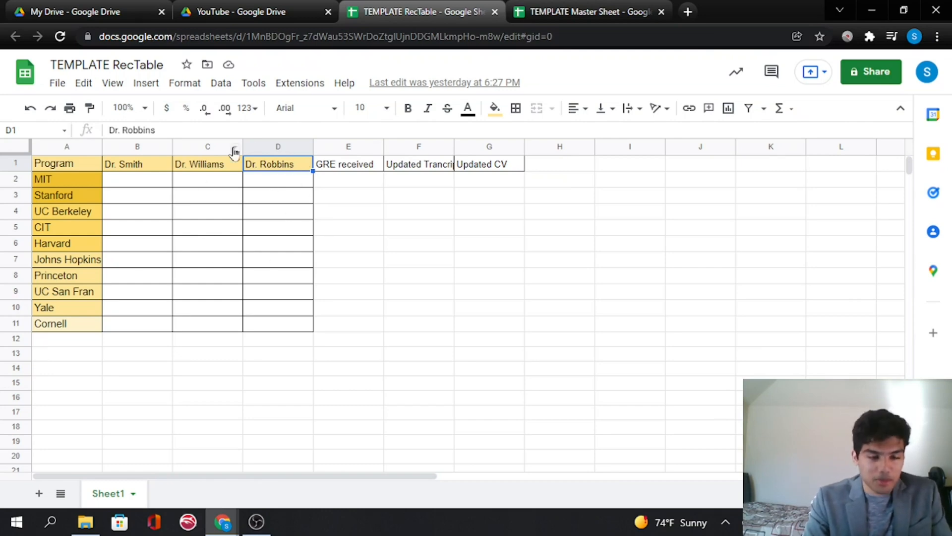
pyautogui.click(138, 167)
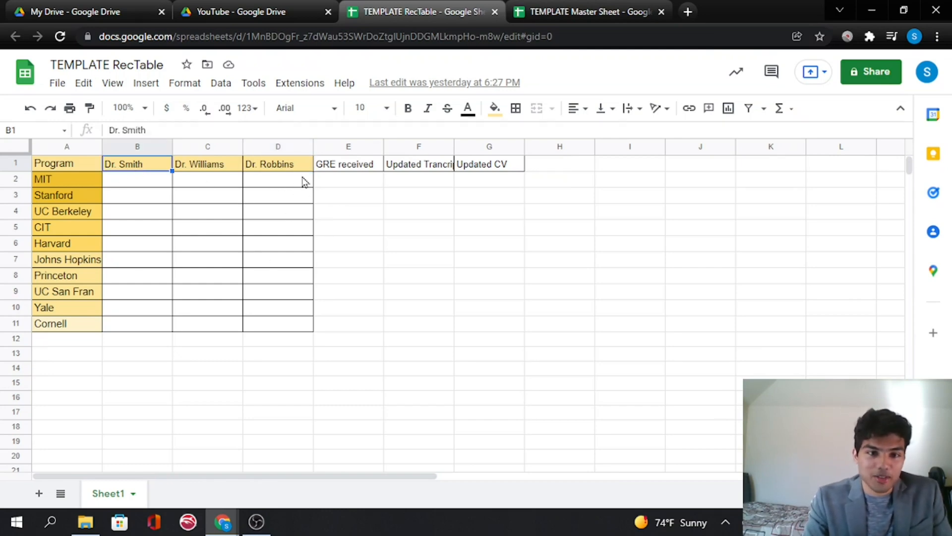
pyautogui.click(206, 169)
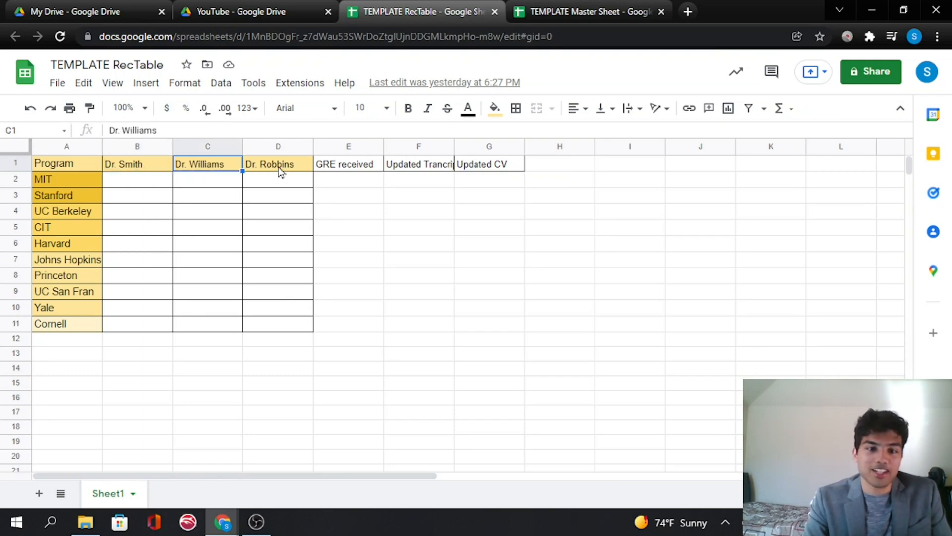
pyautogui.click(280, 170)
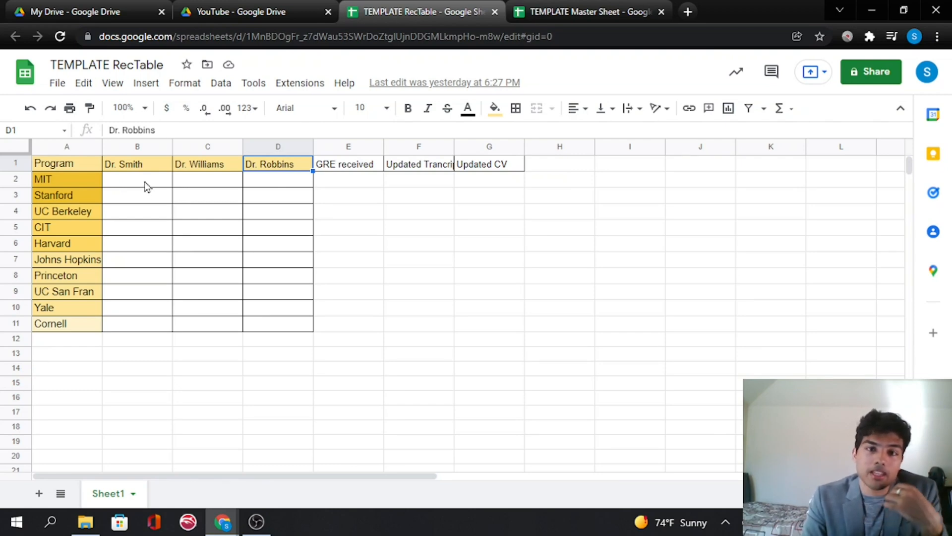
# - Fill MIT's three recommender cells, B2 to D2, with light red
pyautogui.moveTo(147, 184); pyautogui.dragTo(255, 186)
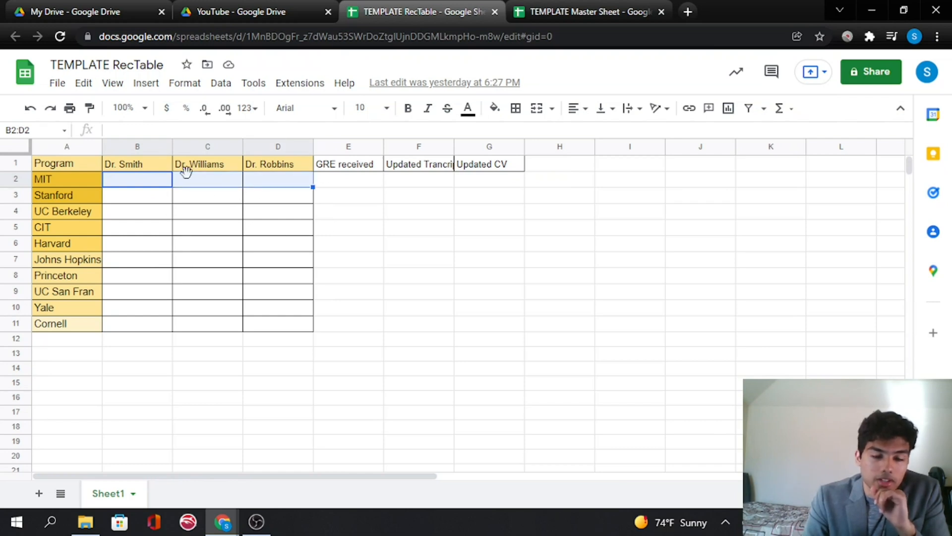
pyautogui.click(494, 108)
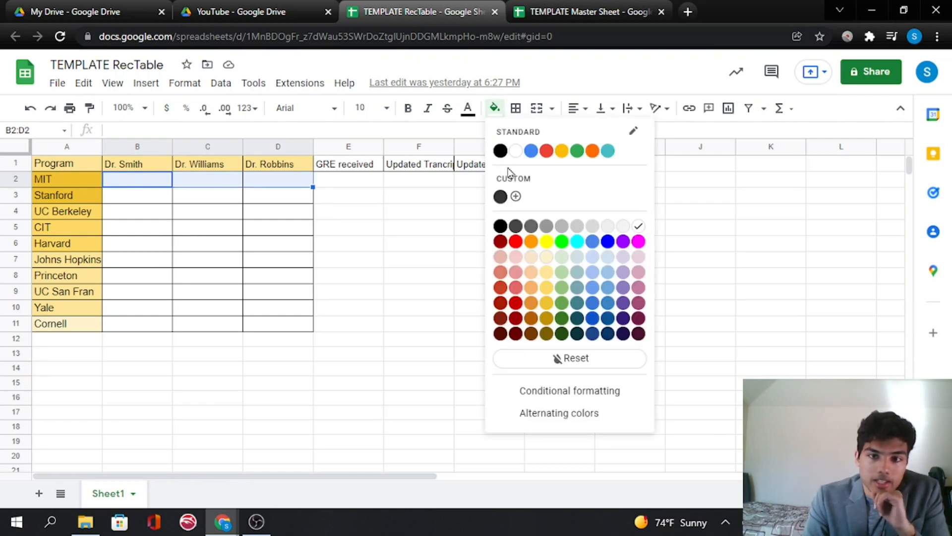
pyautogui.click(515, 259)
pyautogui.click(431, 225)
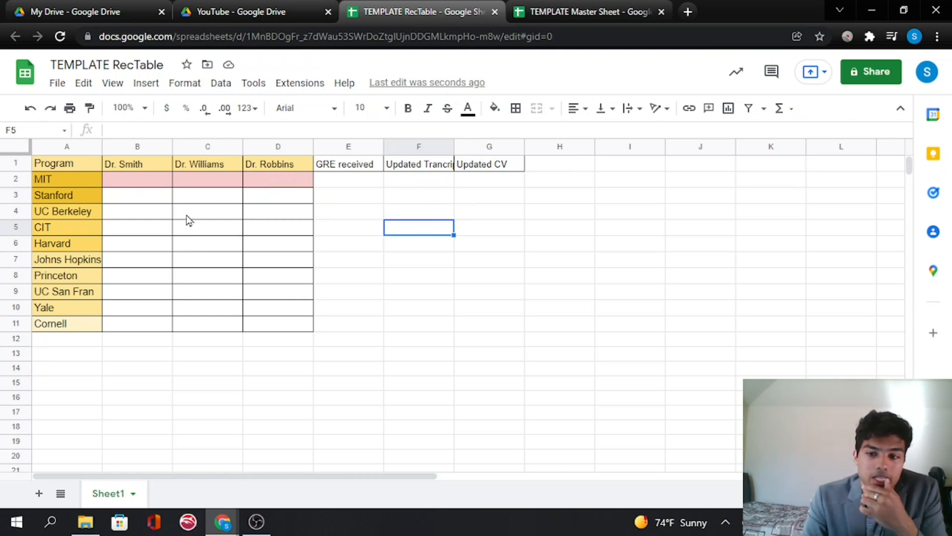
# - Change MIT's Dr. Smith cell B2 to a light green fill
pyautogui.click(147, 185)
pyautogui.click(494, 108)
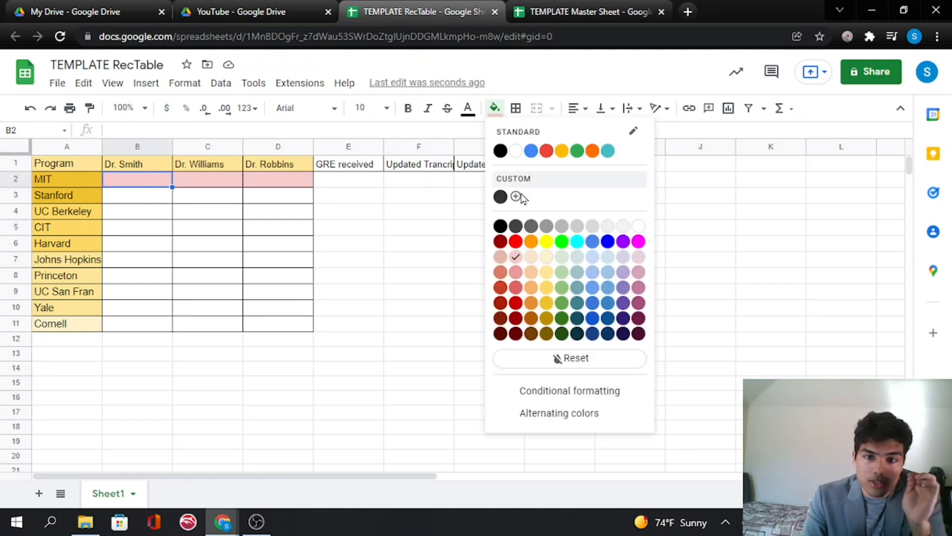
pyautogui.click(562, 257)
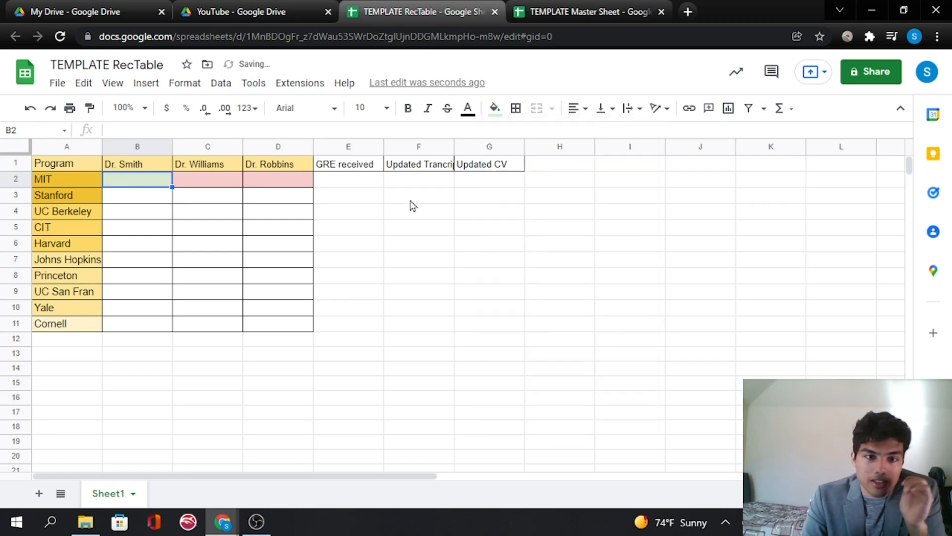
pyautogui.click(411, 198)
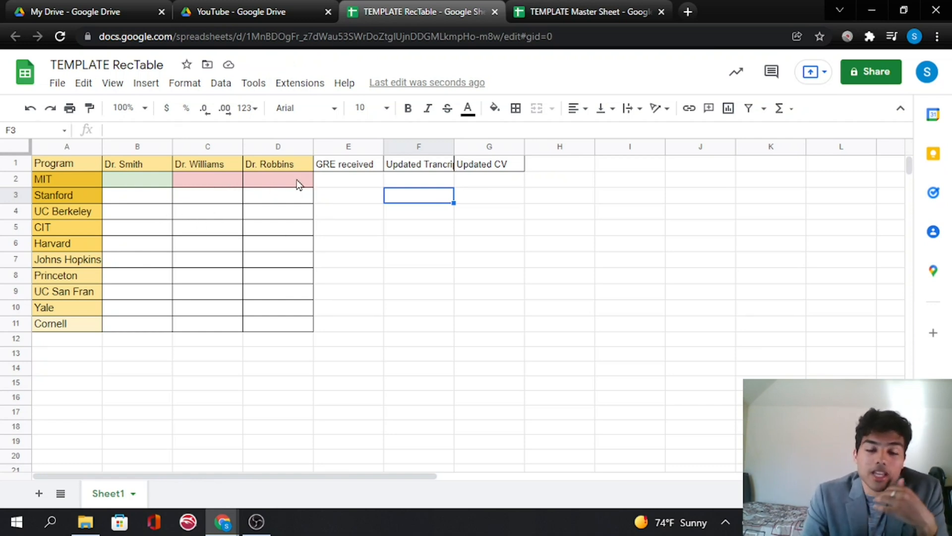
# - Fill the recommender cells for Stanford through Harvard, B3 to D6, with light red
pyautogui.click(133, 182)
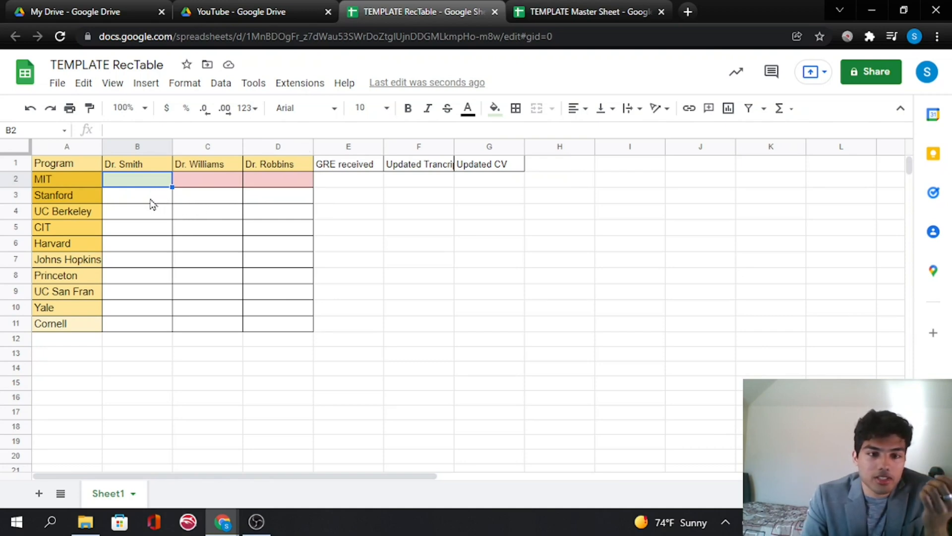
pyautogui.moveTo(153, 201); pyautogui.dragTo(218, 231)
pyautogui.moveTo(263, 253); pyautogui.dragTo(268, 248)
pyautogui.click(494, 108)
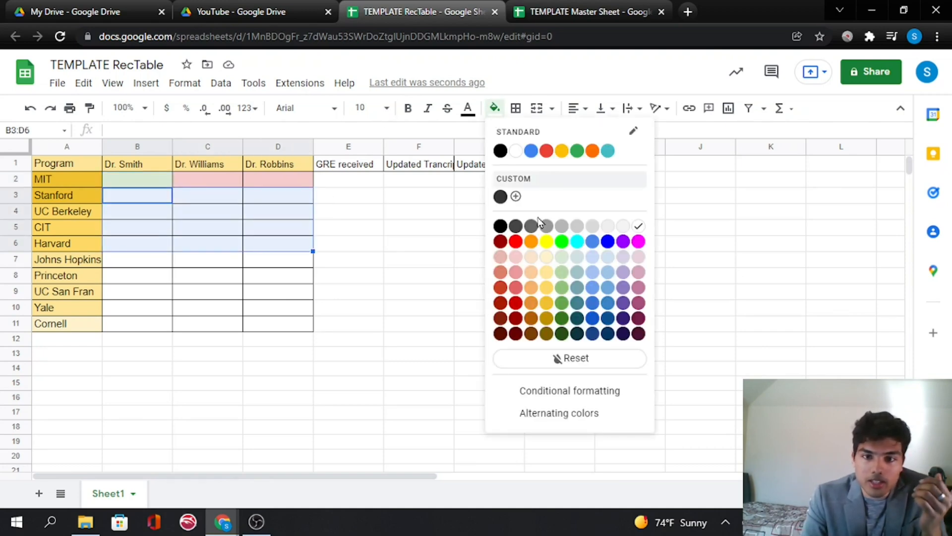
pyautogui.click(516, 257)
# - Change cells B3 to C5 to a light green fill
pyautogui.moveTo(148, 196); pyautogui.dragTo(186, 231)
pyautogui.click(494, 108)
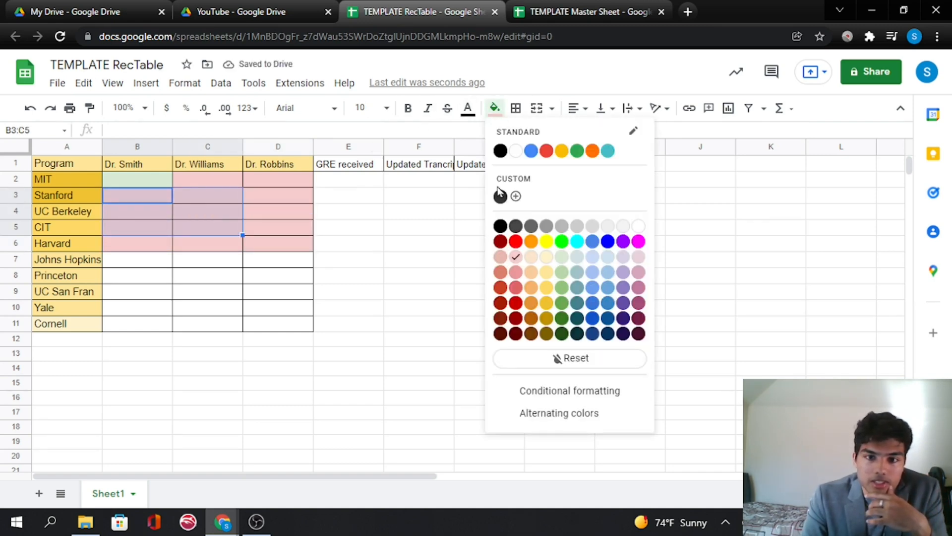
pyautogui.click(563, 255)
pyautogui.click(363, 248)
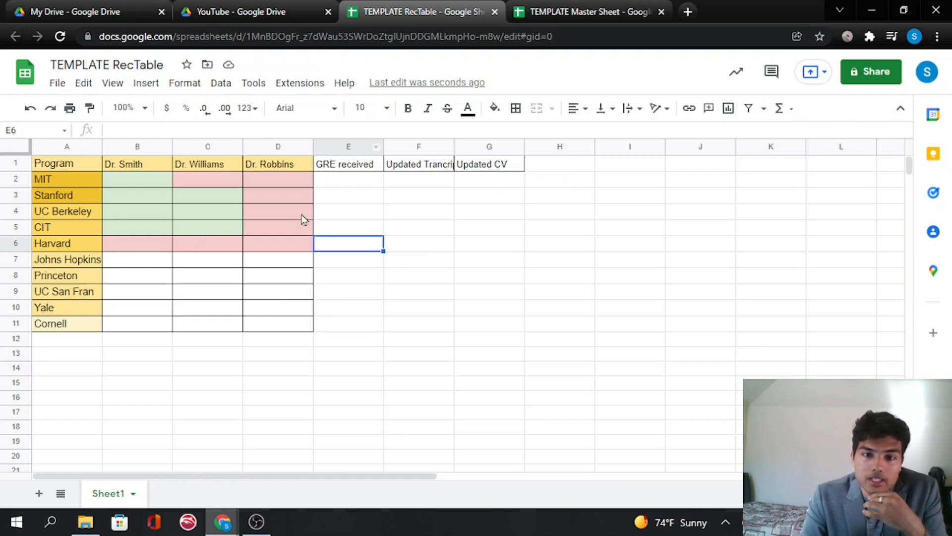
# - Mark GRE received with an X for MIT and Stanford in cells E2 and E3
pyautogui.click(341, 167)
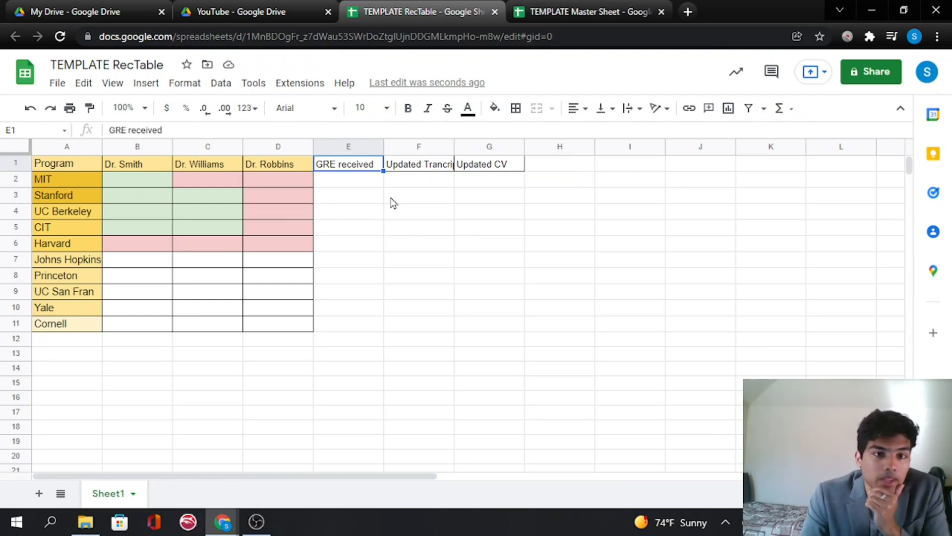
pyautogui.click(351, 183)
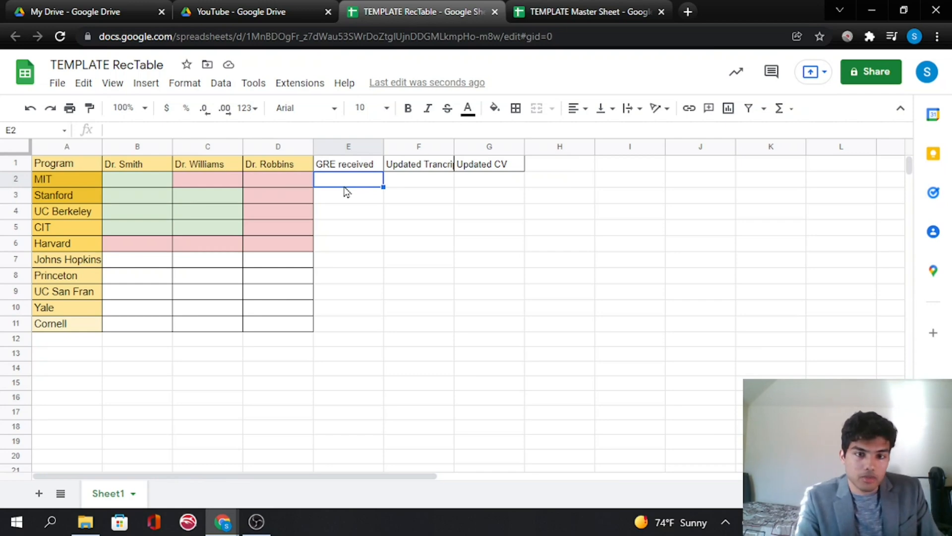
pyautogui.click(407, 197)
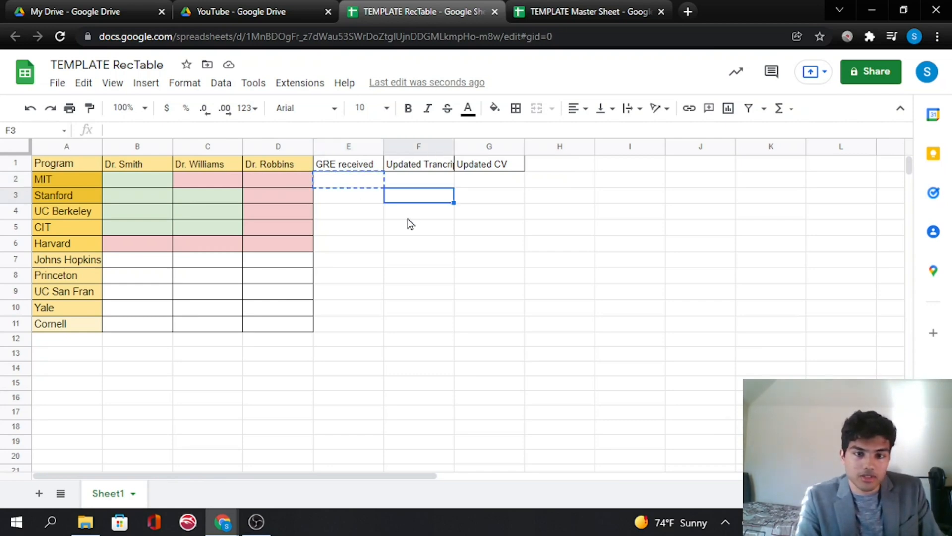
pyautogui.hotkey('ctrl', 'v')
pyautogui.click(368, 182)
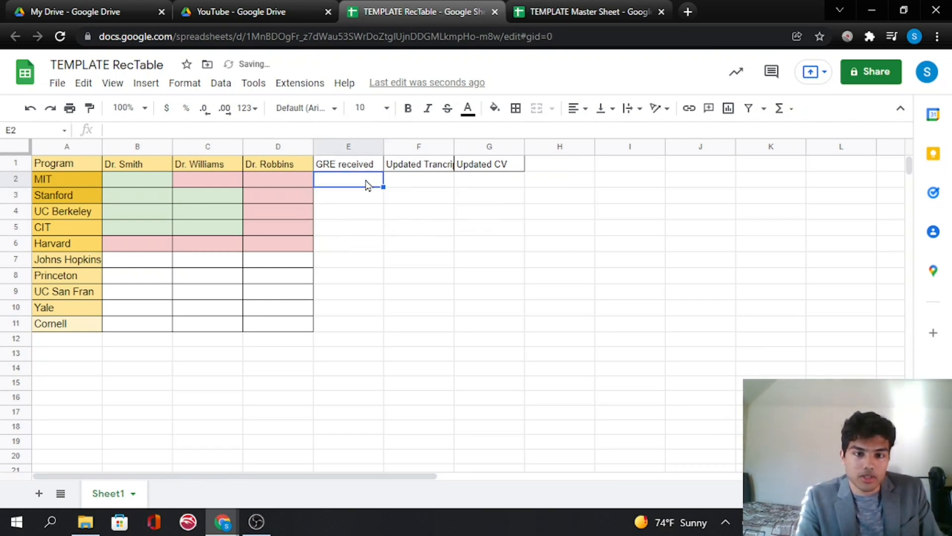
pyautogui.write('X')
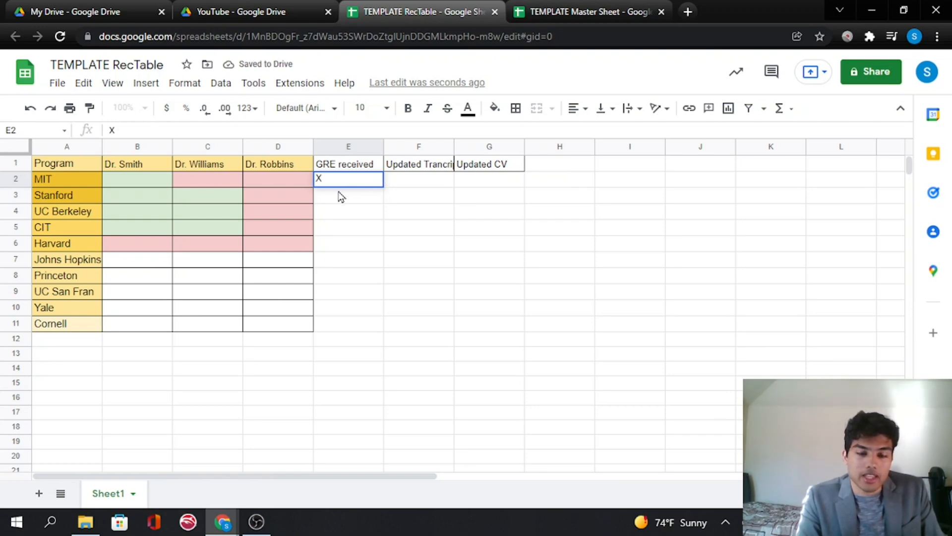
pyautogui.press('Return')
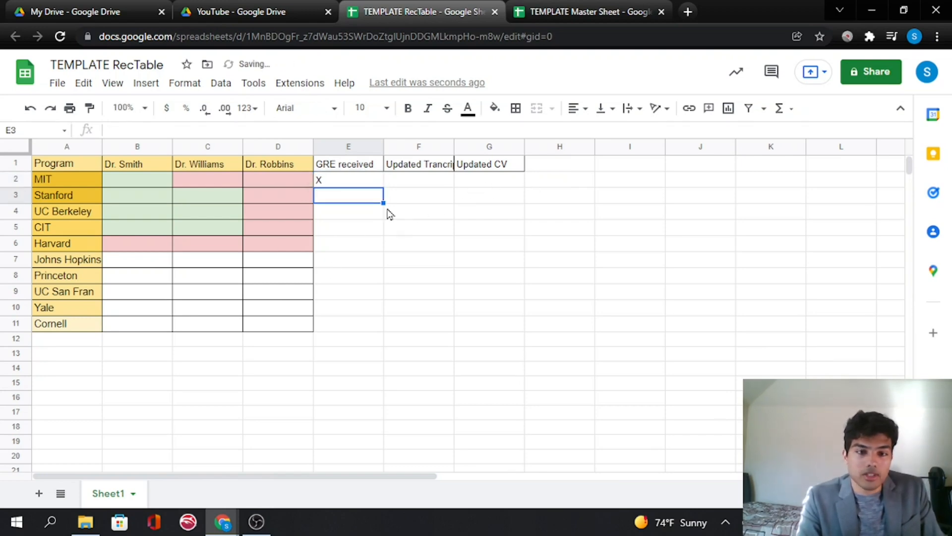
pyautogui.write('X')
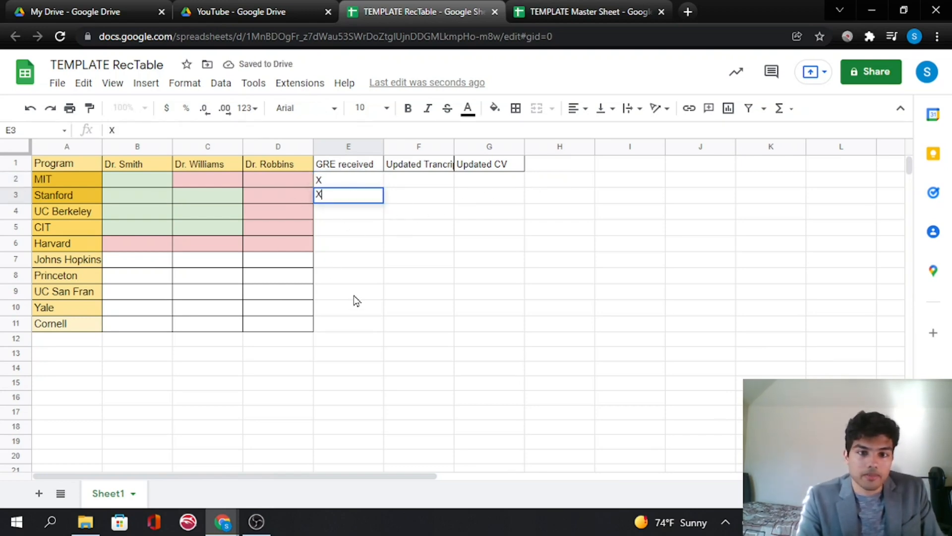
# - Mark Updated Transcript with an X for MIT and Stanford in cells F2 and F3
pyautogui.click(427, 164)
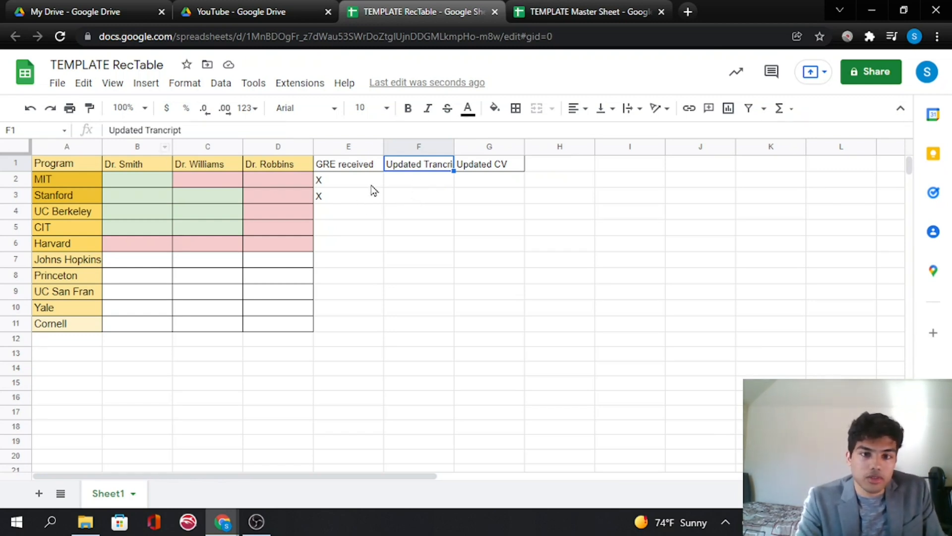
pyautogui.click(406, 185)
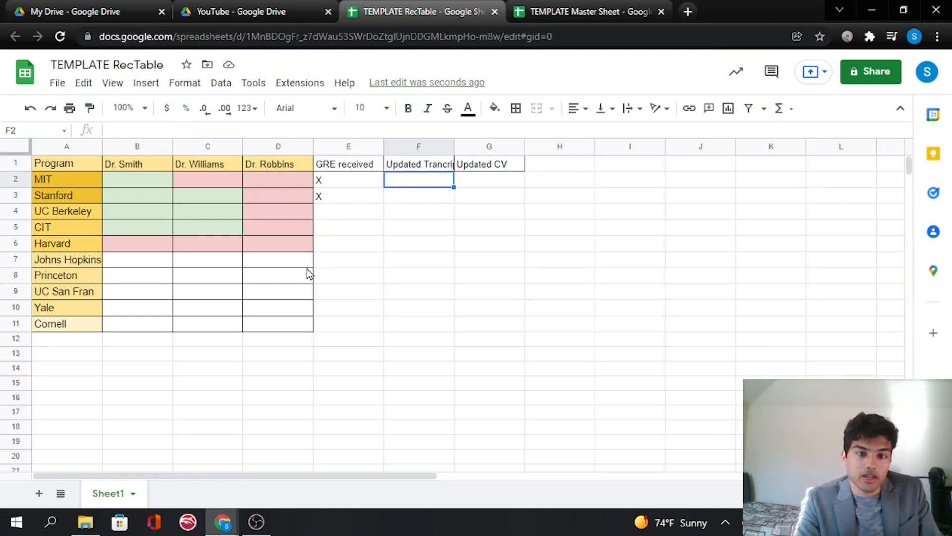
pyautogui.write('X')
pyautogui.click(427, 200)
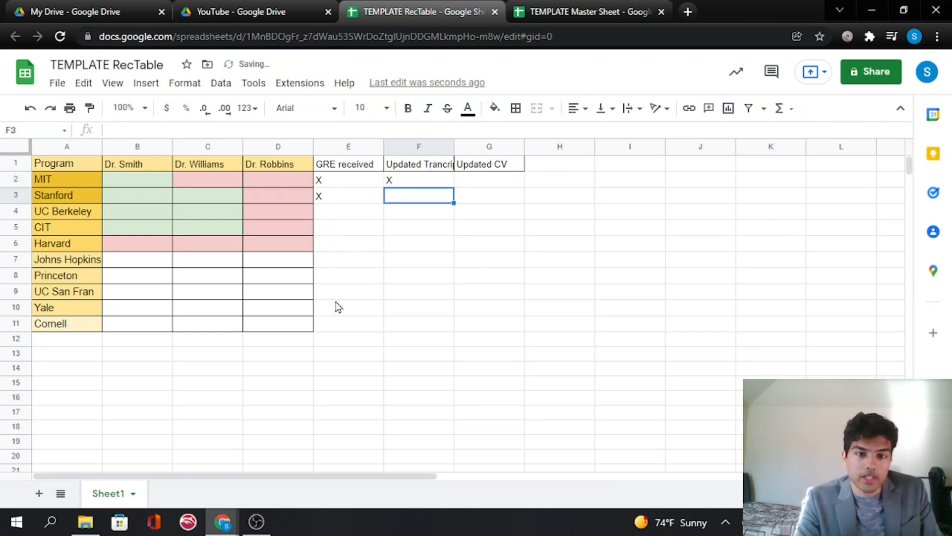
pyautogui.write('X')
# - Mark Updated CV with an X for MIT and Stanford in cells G2 and G3
pyautogui.click(480, 230)
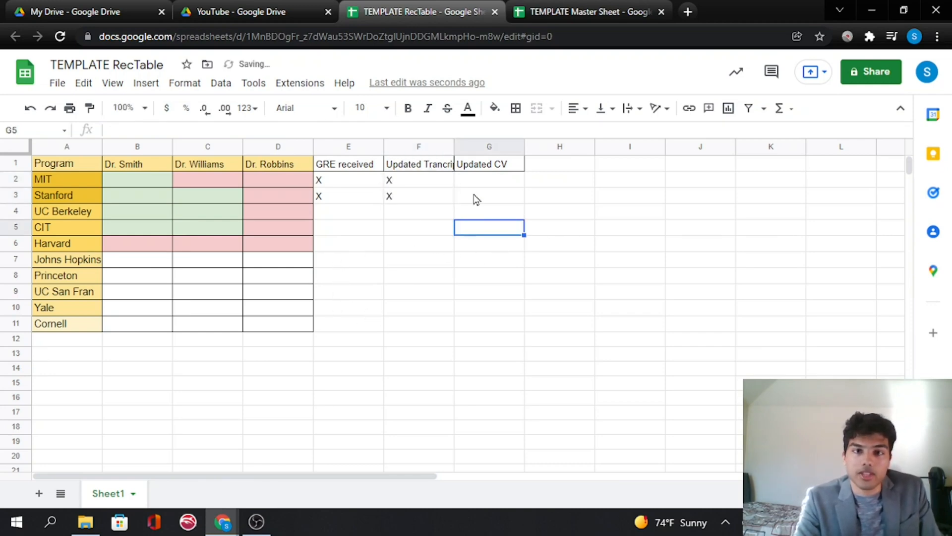
pyautogui.click(499, 181)
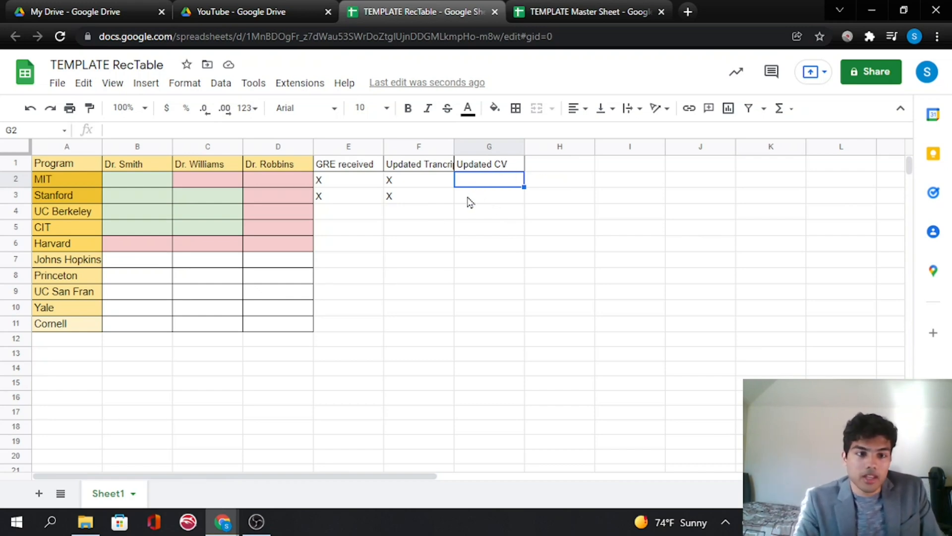
pyautogui.write('X')
pyautogui.press('Return')
pyautogui.write('X')
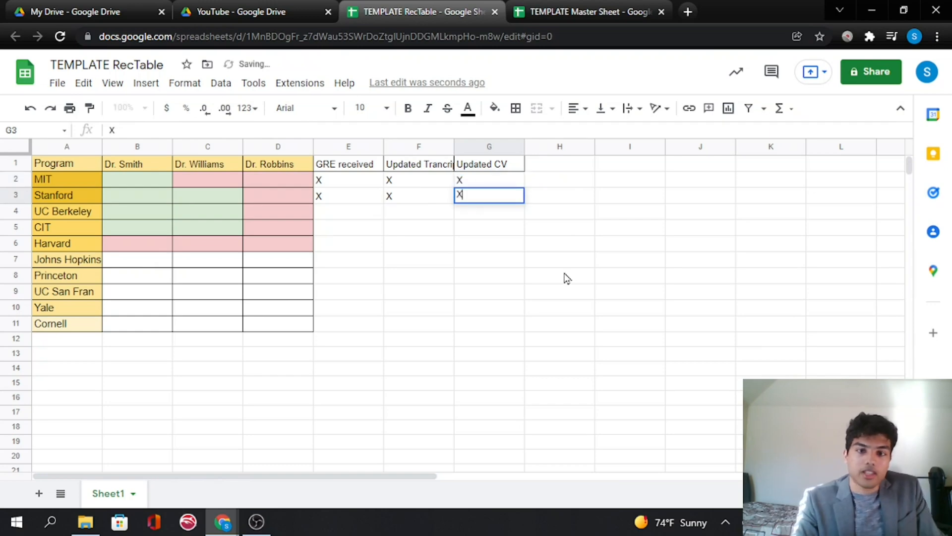
pyautogui.click(563, 276)
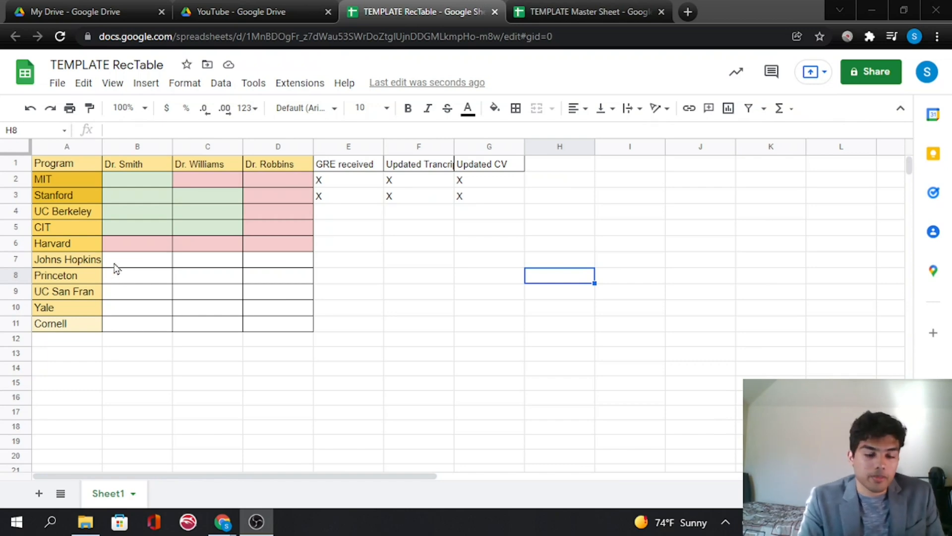
# - Fill Johns Hopkins's recommender cells, B7 to D7, with a gray color
pyautogui.moveTo(147, 265); pyautogui.dragTo(255, 268)
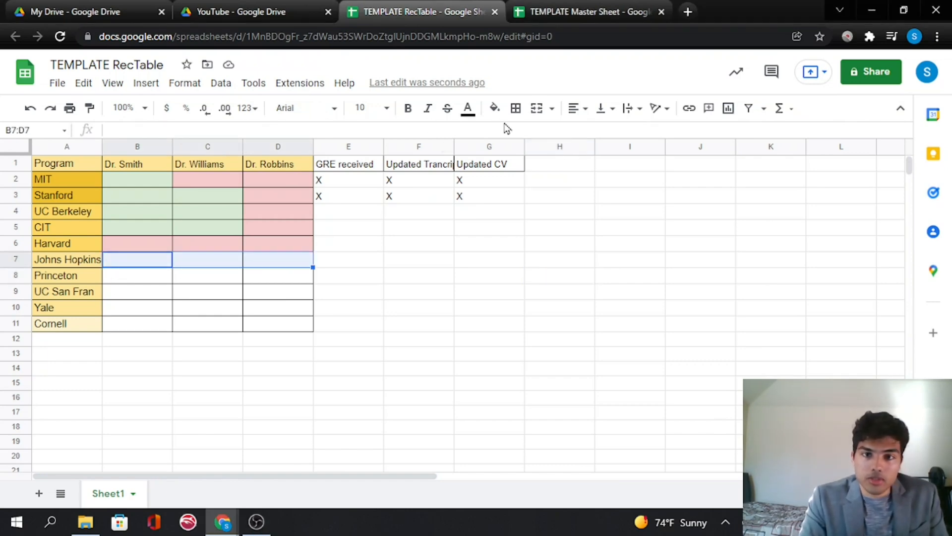
pyautogui.click(494, 108)
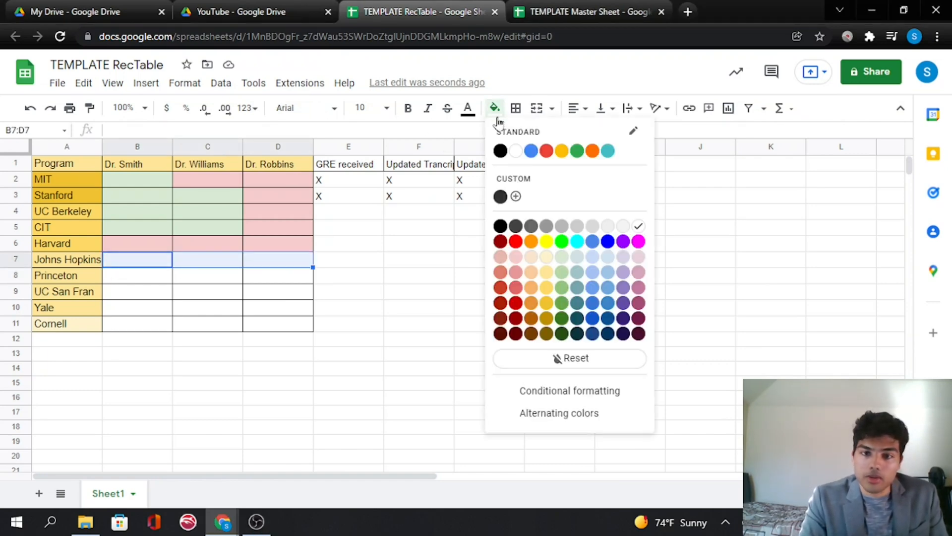
pyautogui.click(562, 227)
pyautogui.click(374, 276)
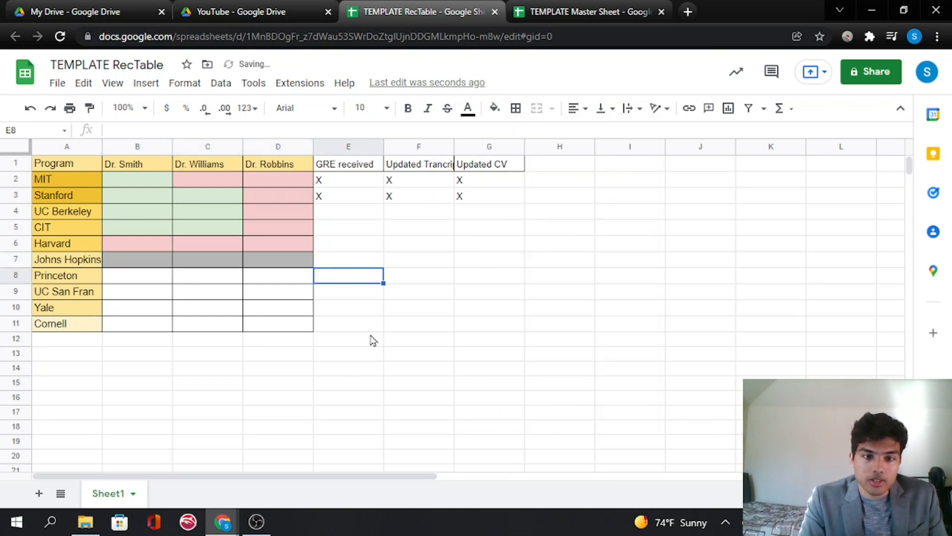
# - Add the legend note "Gray indicates that .... the school needs a preapplication first." in cell B14
pyautogui.click(115, 372)
pyautogui.write('G')
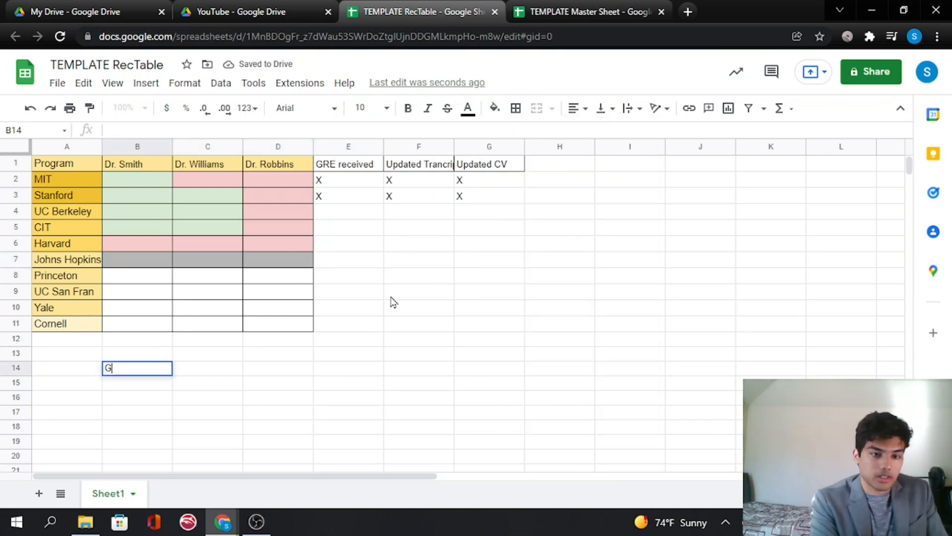
pyautogui.write('ray ind')
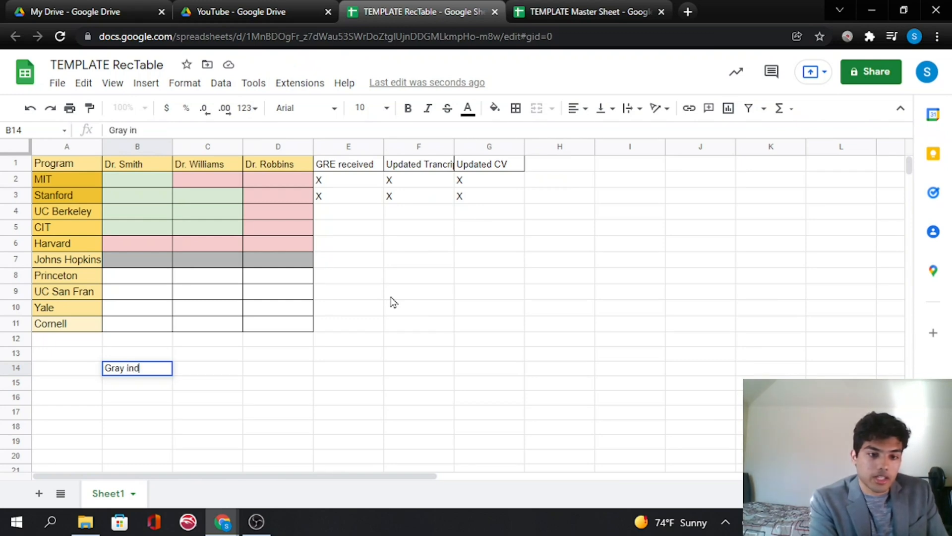
pyautogui.write('icates taht')
pyautogui.press('BackSpace')
pyautogui.press('BackSpace')
pyautogui.press('BackSpace')
pyautogui.press('BackSpace')
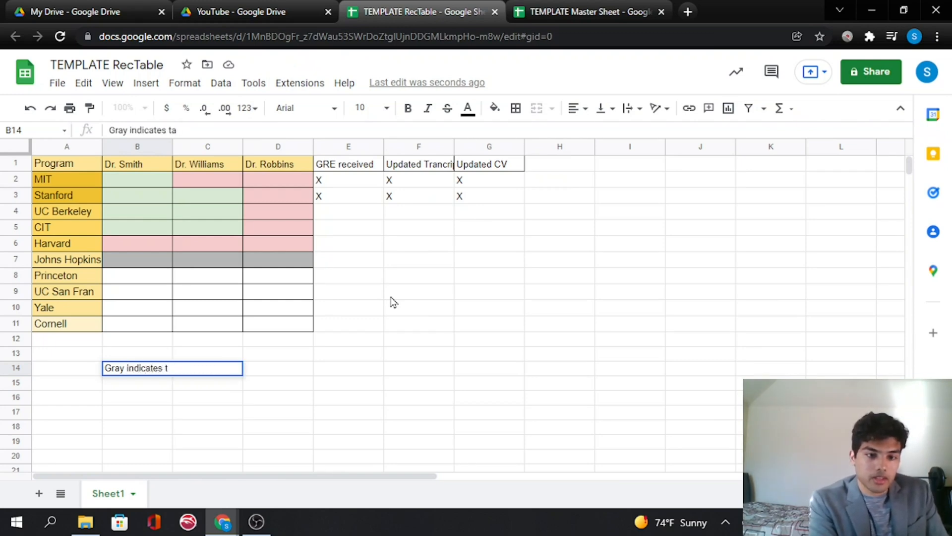
pyautogui.write('hat ....')
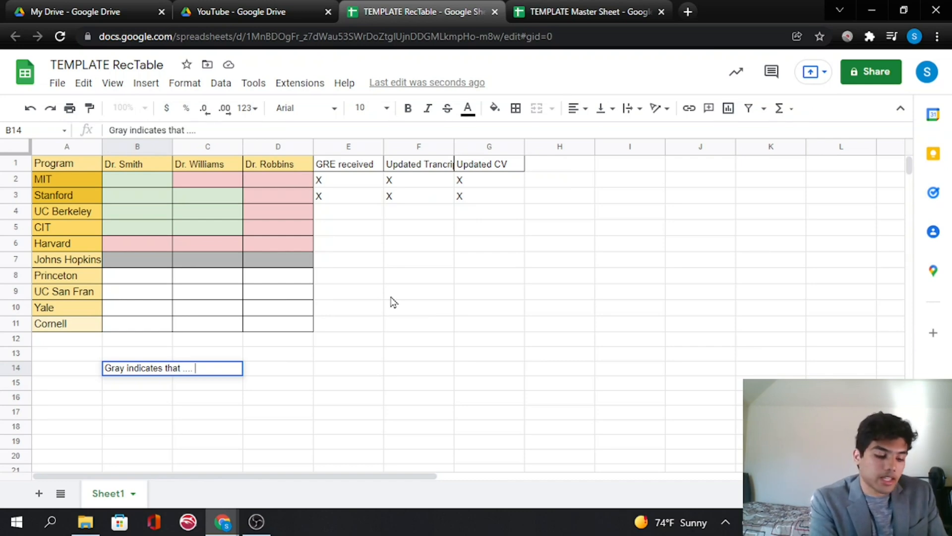
pyautogui.write(' tell')
pyautogui.press('BackSpace')
pyautogui.press('BackSpace')
pyautogui.press('BackSpace')
pyautogui.write('he')
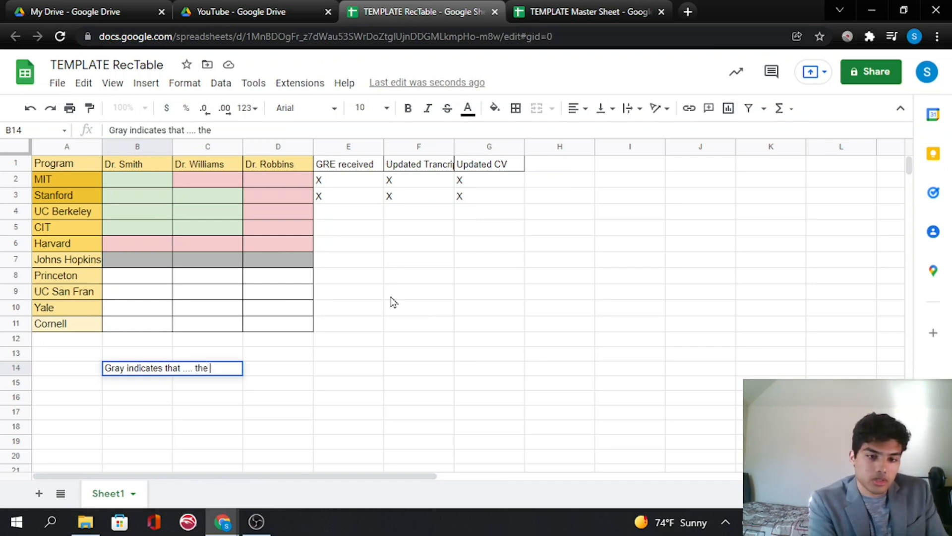
pyautogui.write(' school need')
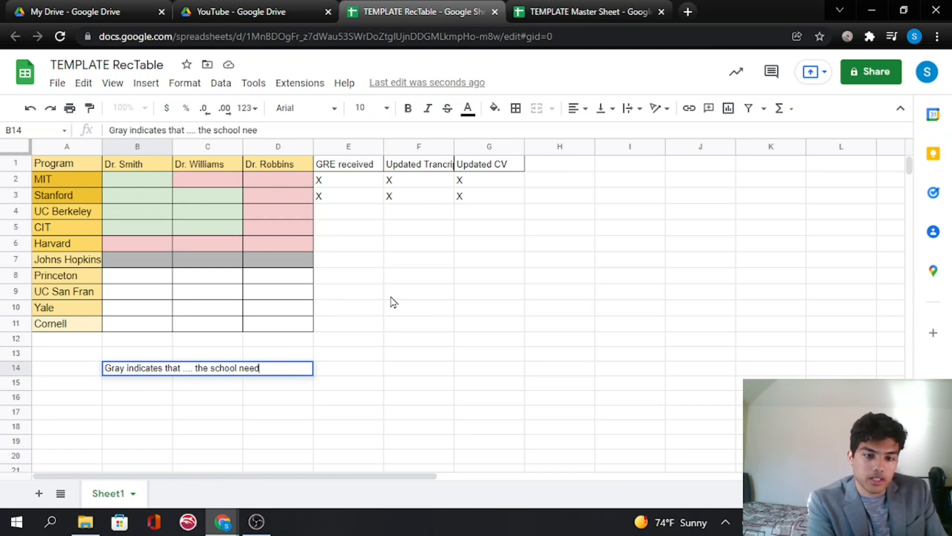
pyautogui.write('s a preapplicatio ')
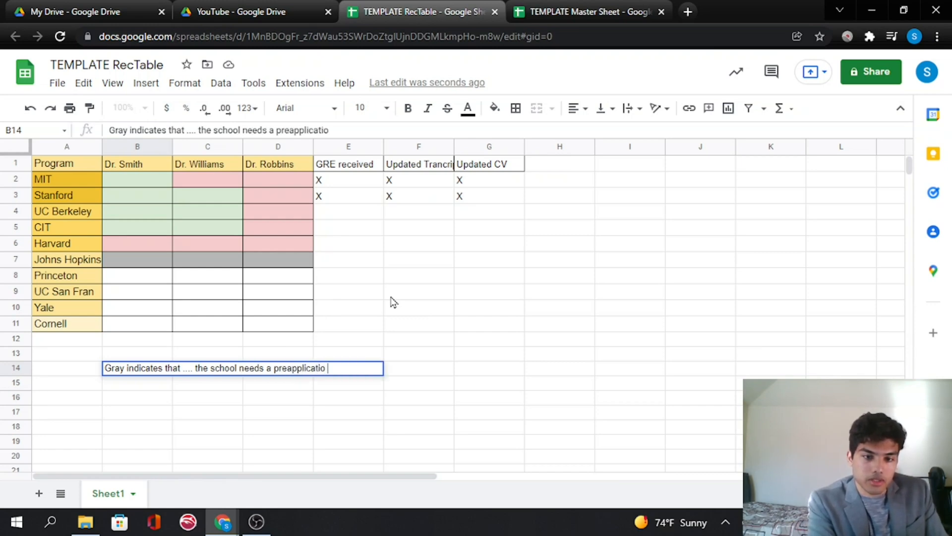
pyautogui.write('n first.')
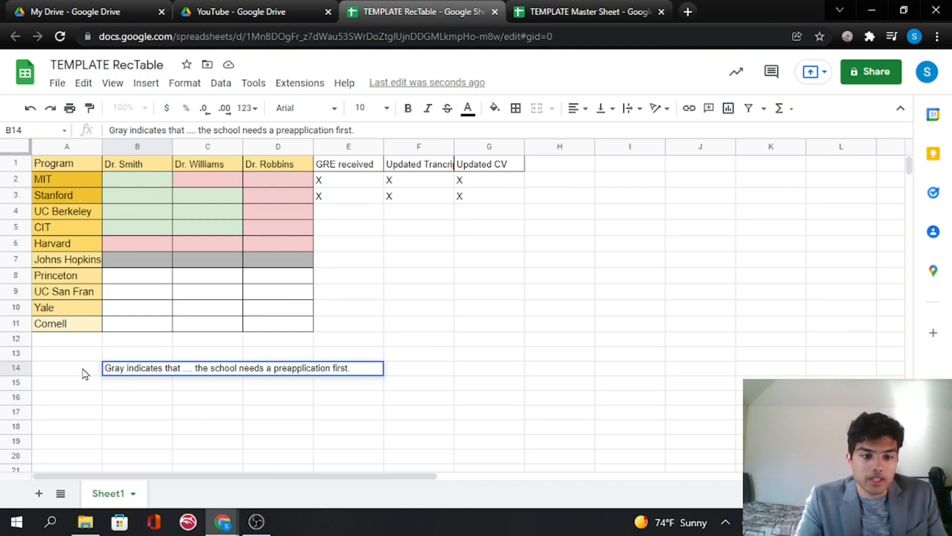
pyautogui.moveTo(85, 374); pyautogui.dragTo(304, 399)
pyautogui.click(390, 415)
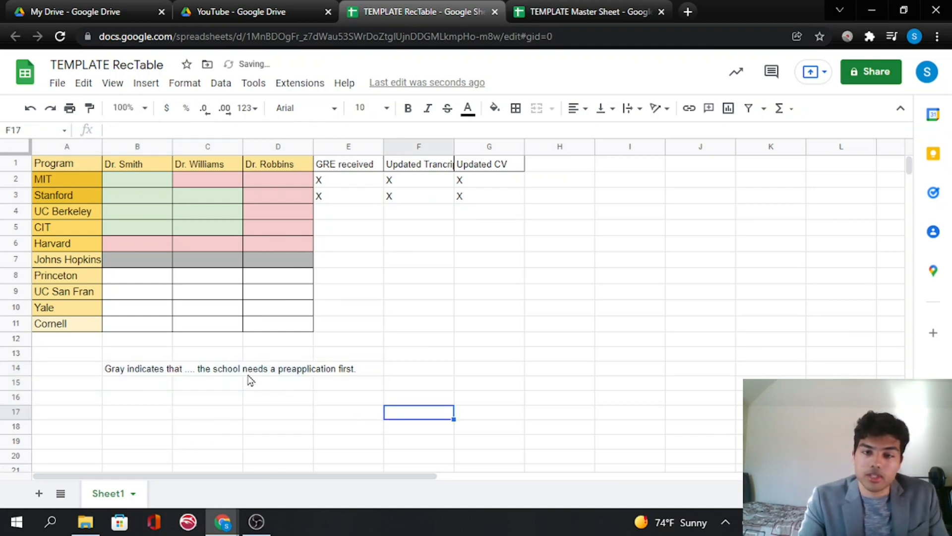
# - Enter "(X)" in UC San Fran's Updated Transcript cell F9
pyautogui.click(370, 293)
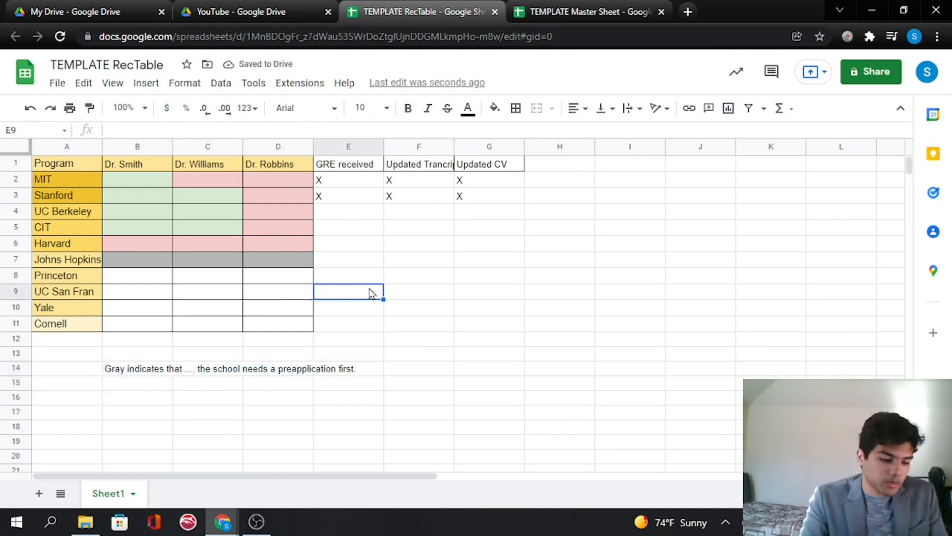
pyautogui.doubleClick(370, 292)
pyautogui.press('Tab')
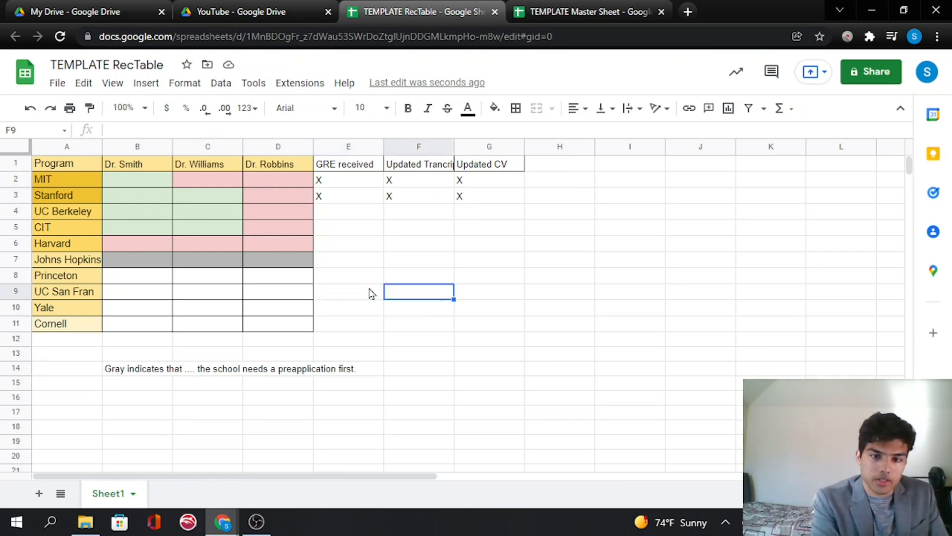
pyautogui.write('(X)')
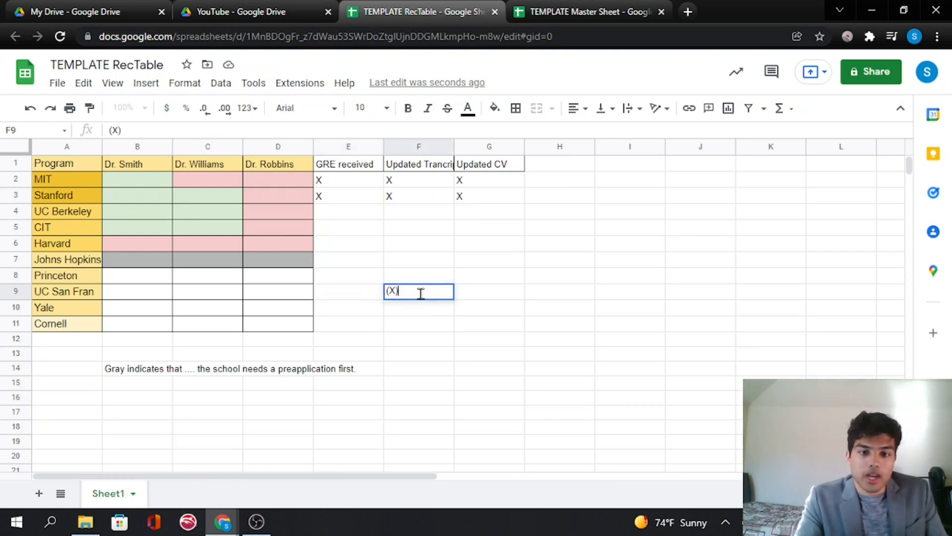
pyautogui.click(430, 369)
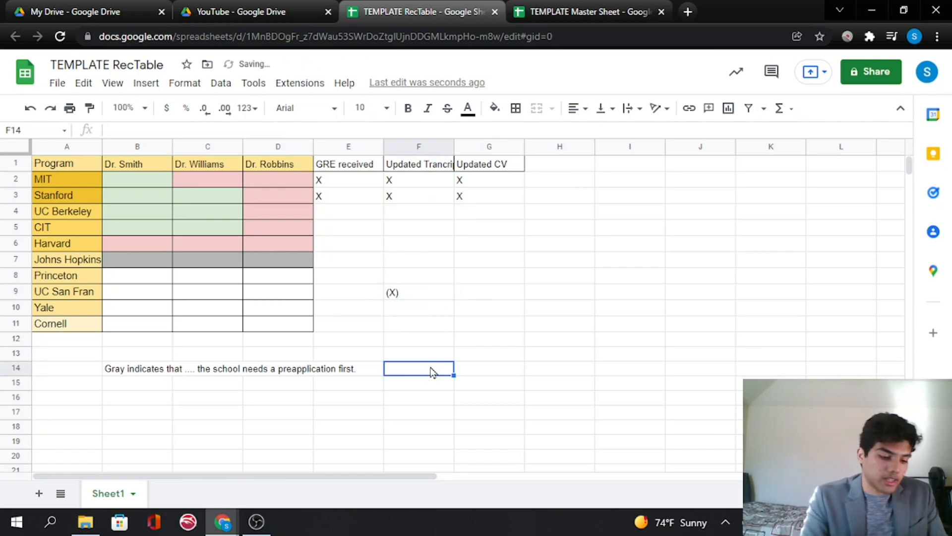
# - Add the note "(X) There isn't any way to update the transcript" in cell F14
pyautogui.write('(X)')
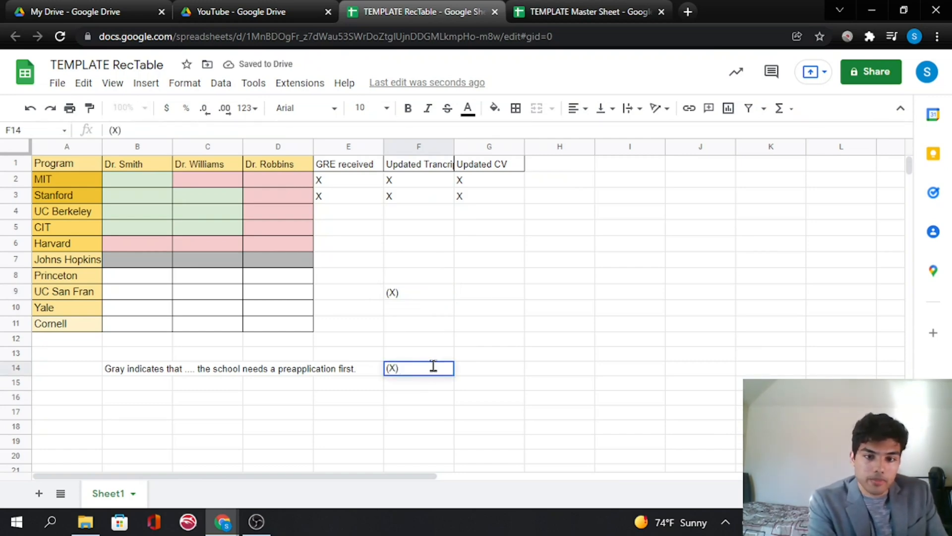
pyautogui.write(" There isn't an")
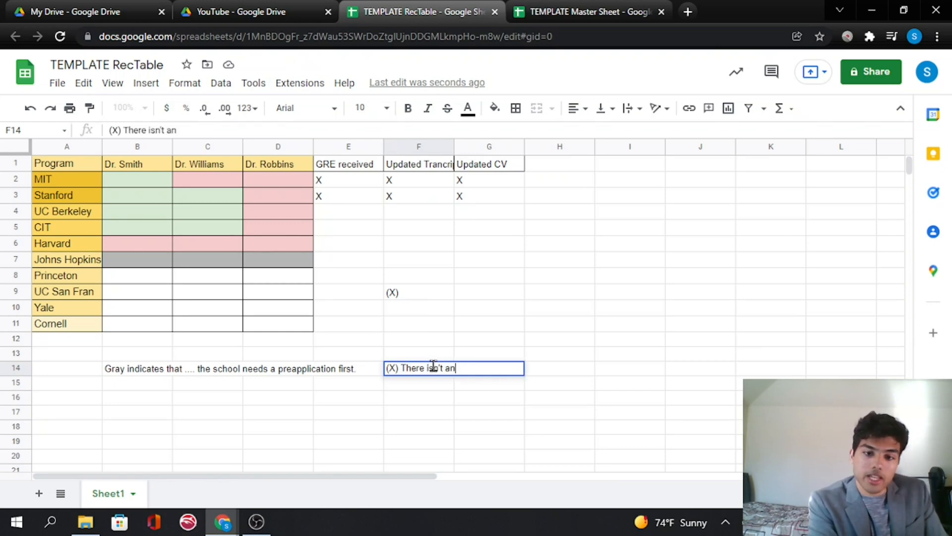
pyautogui.write('y way to update hte t')
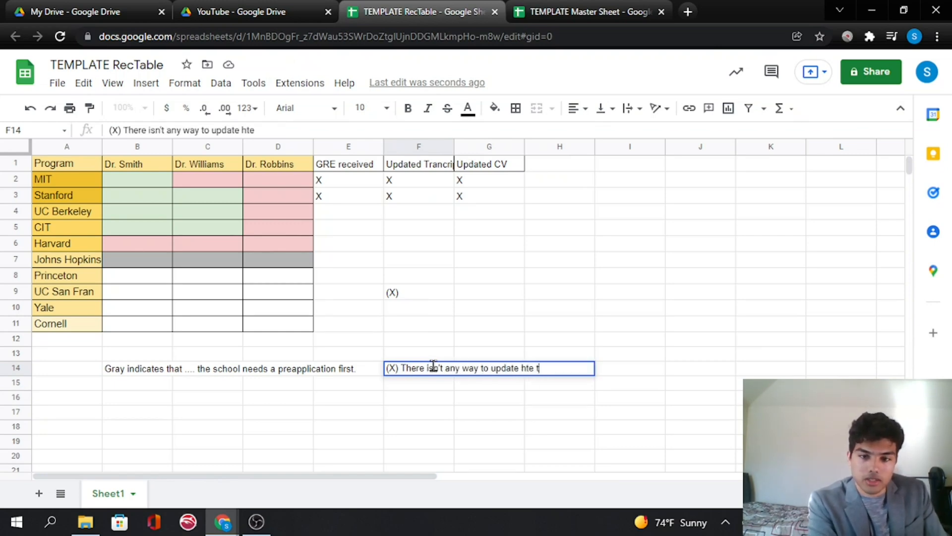
pyautogui.press('BackSpace')
pyautogui.press('BackSpace')
pyautogui.press('BackSpace')
pyautogui.press('BackSpace')
pyautogui.press('BackSpace')
pyautogui.write('the tra')
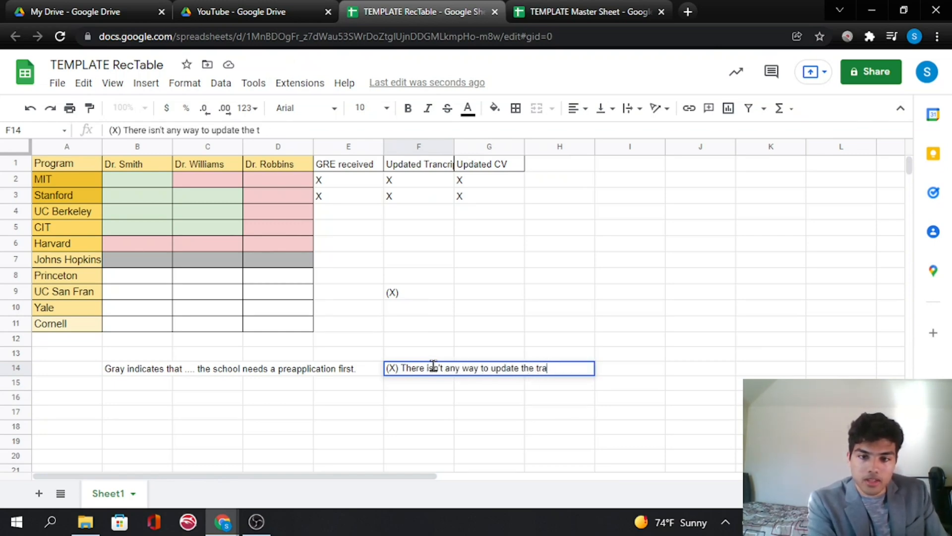
pyautogui.write('nscript')
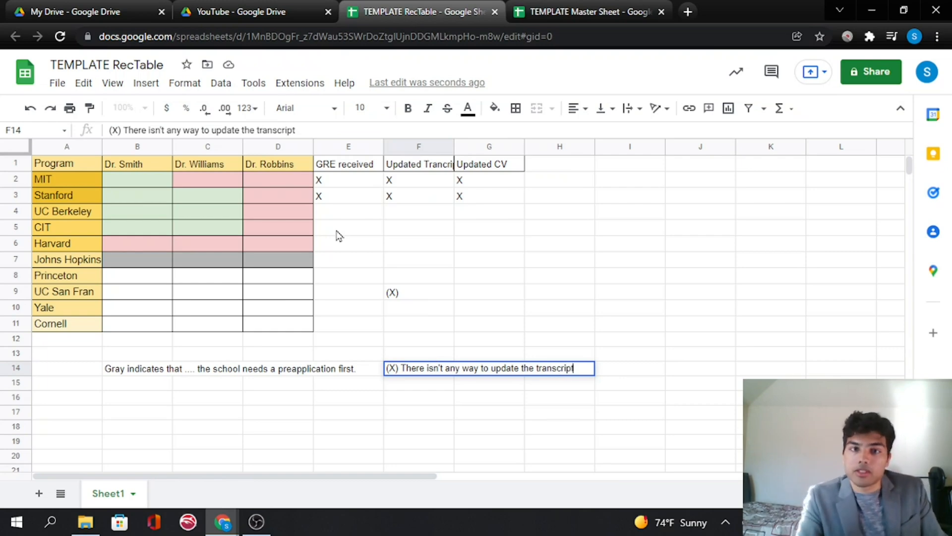
pyautogui.click(496, 339)
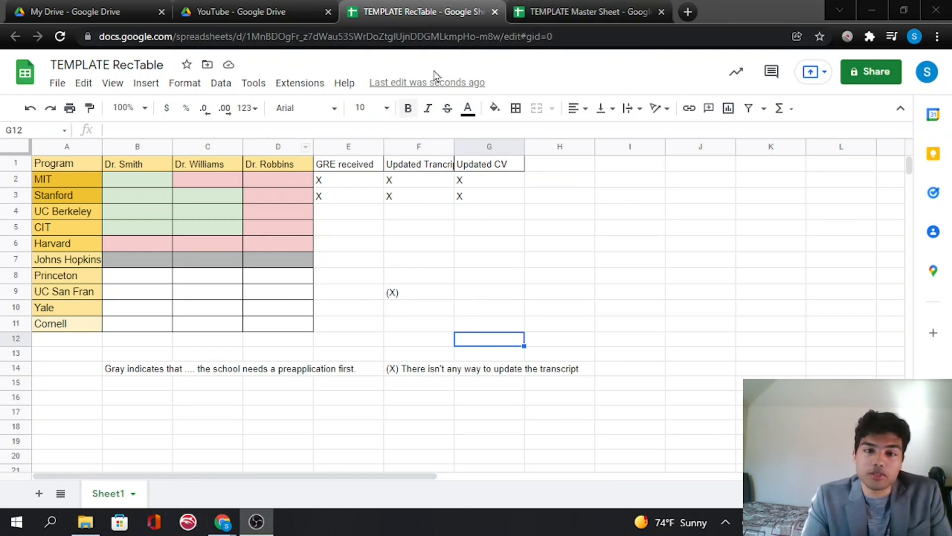
# - Create a new Drive folder named "ApplicationStatus" inside the YouTube folder
pyautogui.click(263, 15)
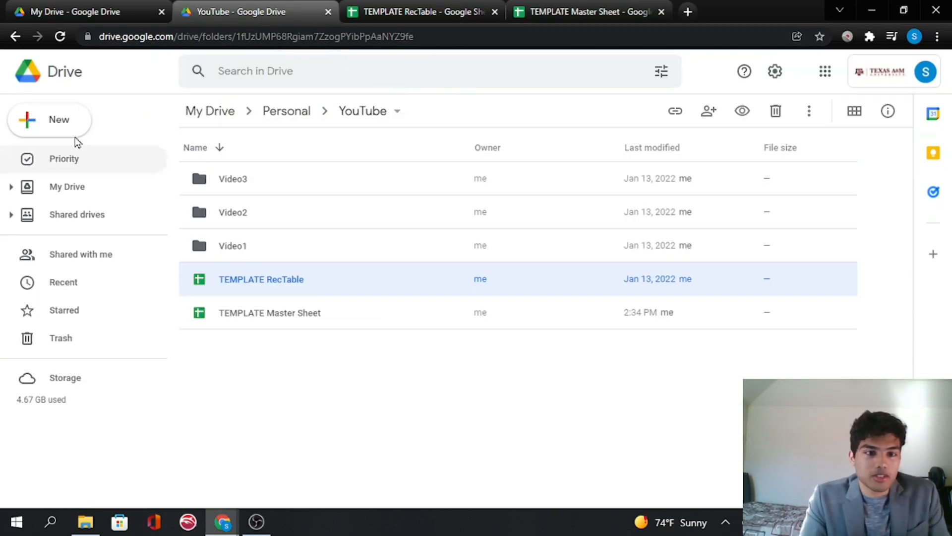
pyautogui.click(62, 122)
pyautogui.click(102, 128)
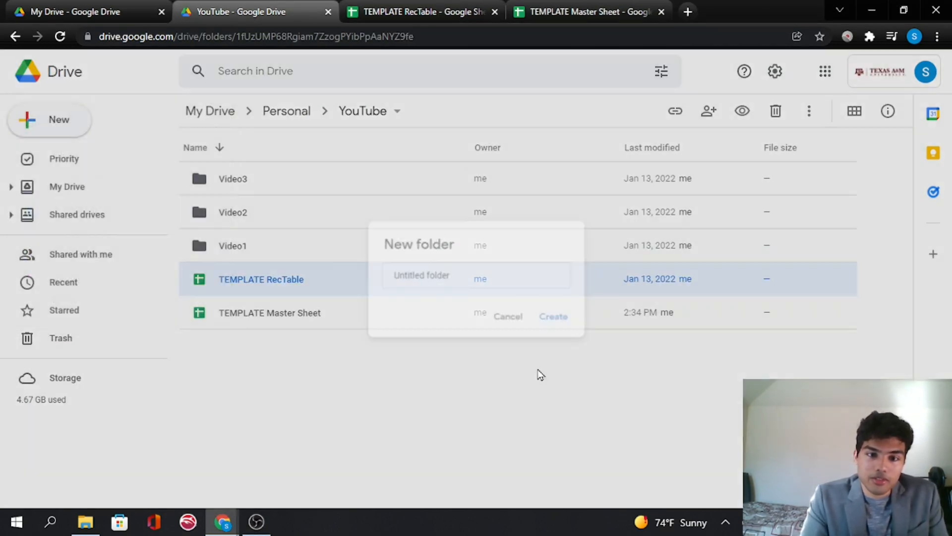
pyautogui.write('Application')
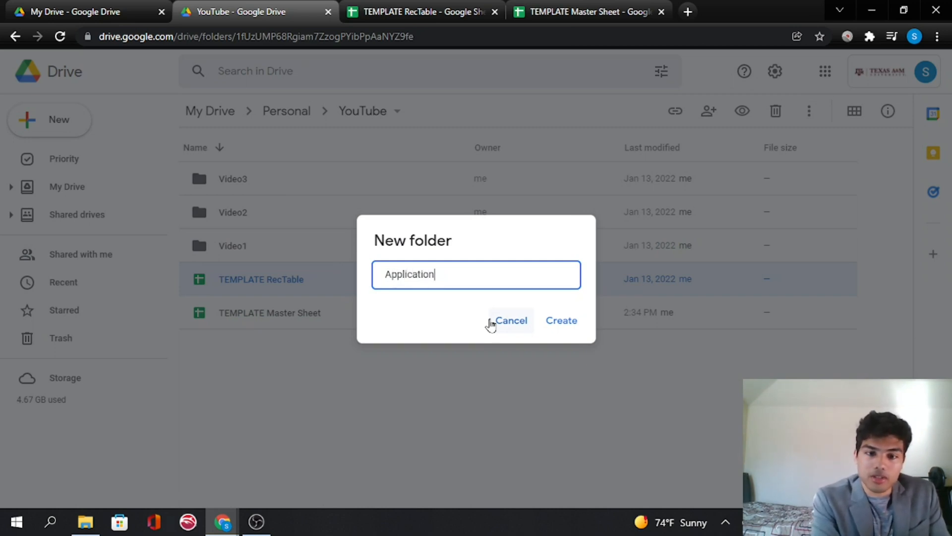
pyautogui.write('Status')
pyautogui.press('Return')
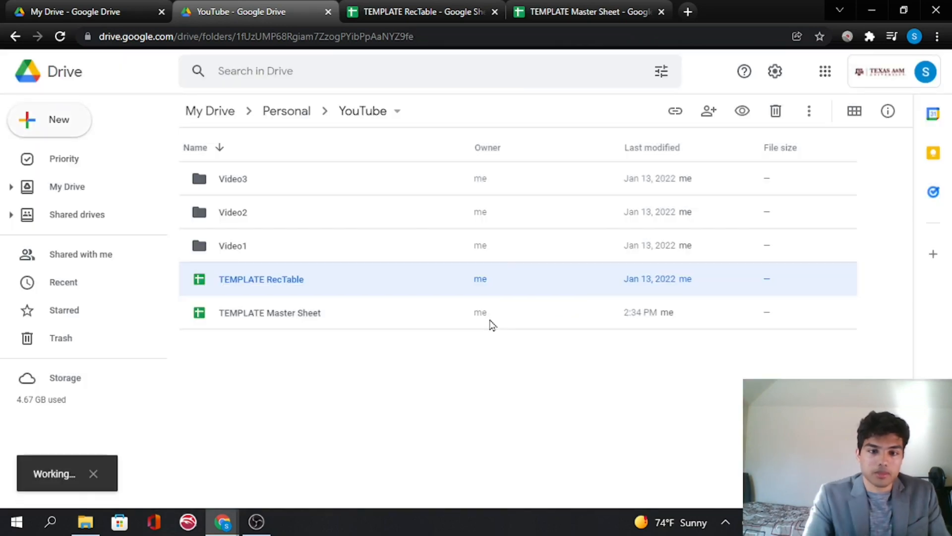
# - Open the ApplicationStatus folder and create a new Google Docs document in it
pyautogui.doubleClick(289, 282)
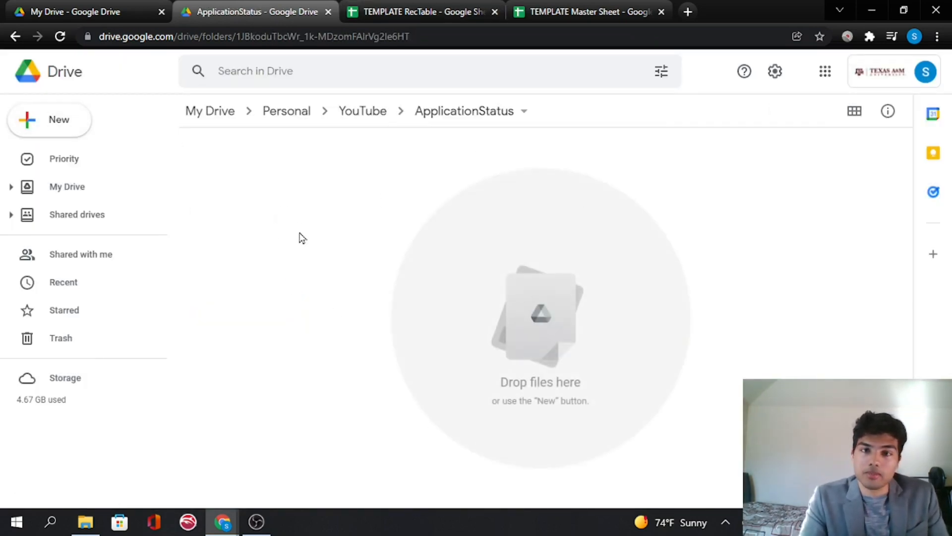
pyautogui.click(64, 129)
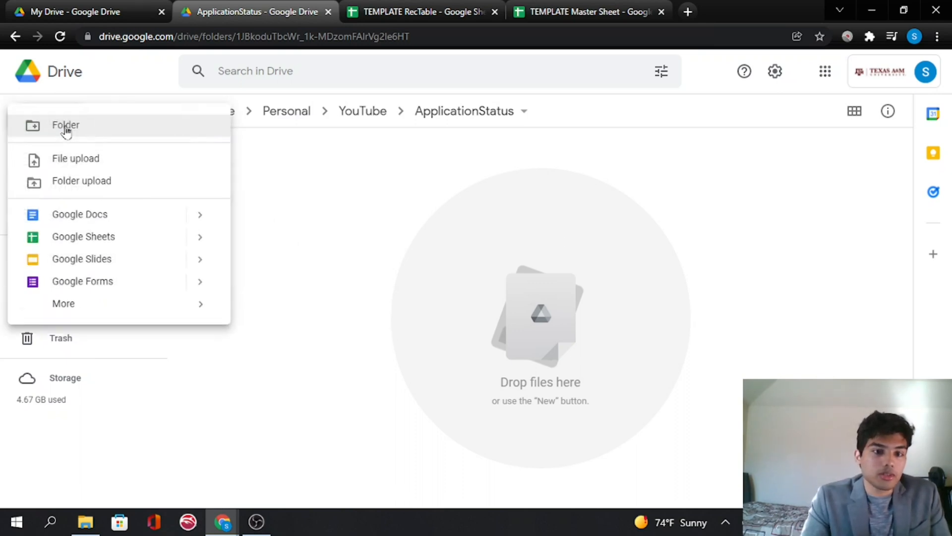
pyautogui.click(109, 227)
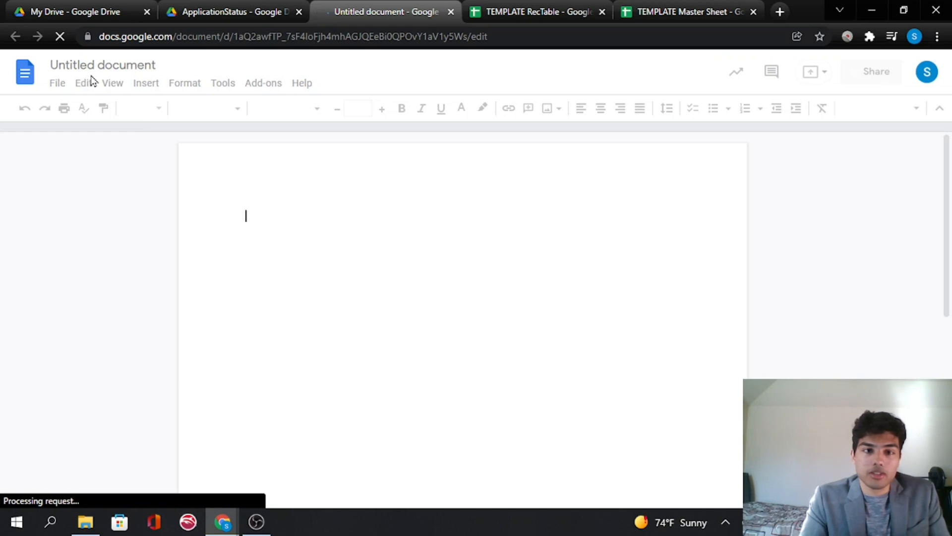
# - Rename the new document to "MIT"
pyautogui.click(85, 65)
pyautogui.click(86, 65)
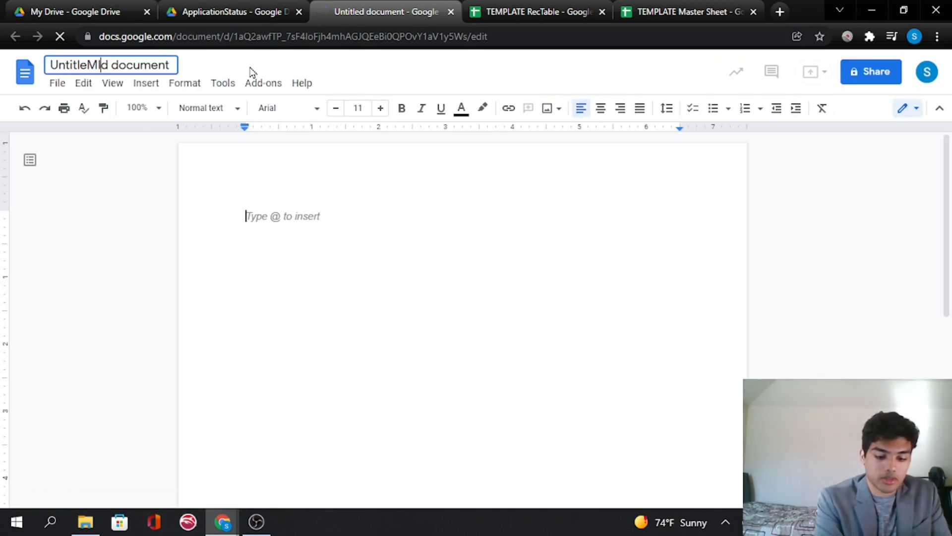
pyautogui.hotkey('ctrl', 'BackSpace')
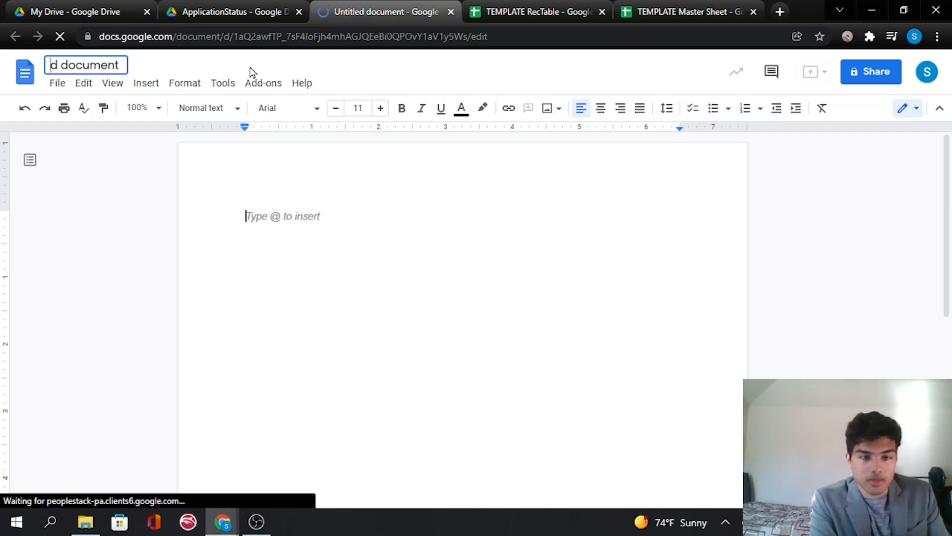
pyautogui.hotkey('ctrl', 'Delete')
pyautogui.hotkey('ctrl', 'Delete')
pyautogui.write('MIT')
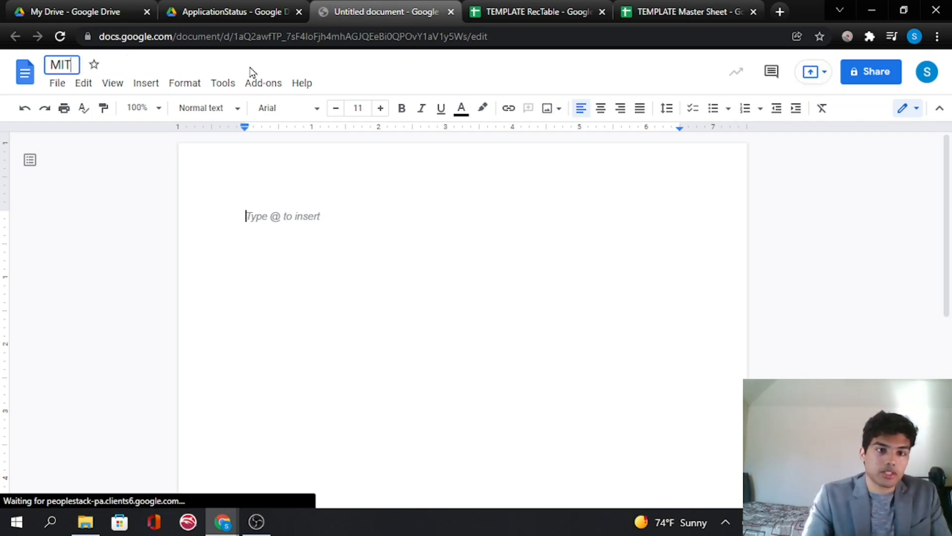
pyautogui.click(325, 247)
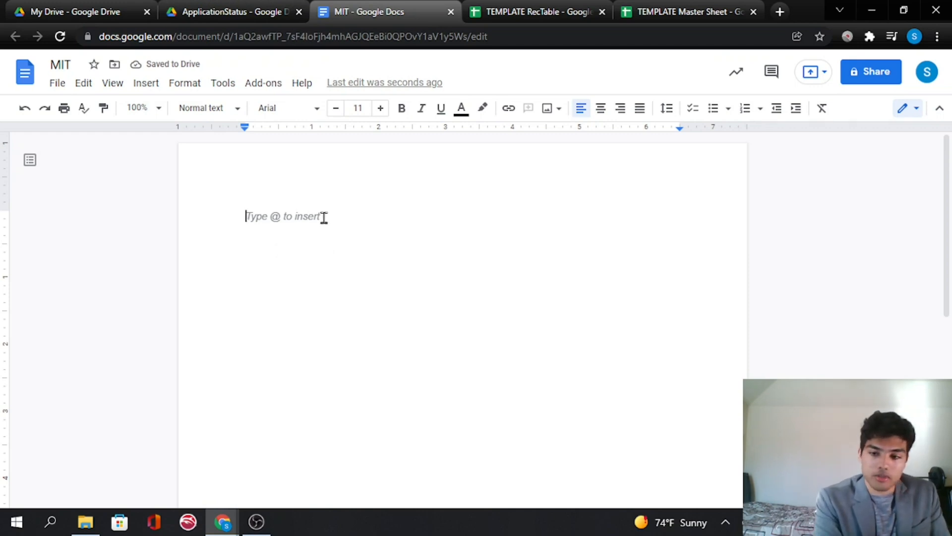
# - Write the entry "1/14/2022: Started the application. Submitted Statement of Purpose today." as the first line
pyautogui.write('1/')
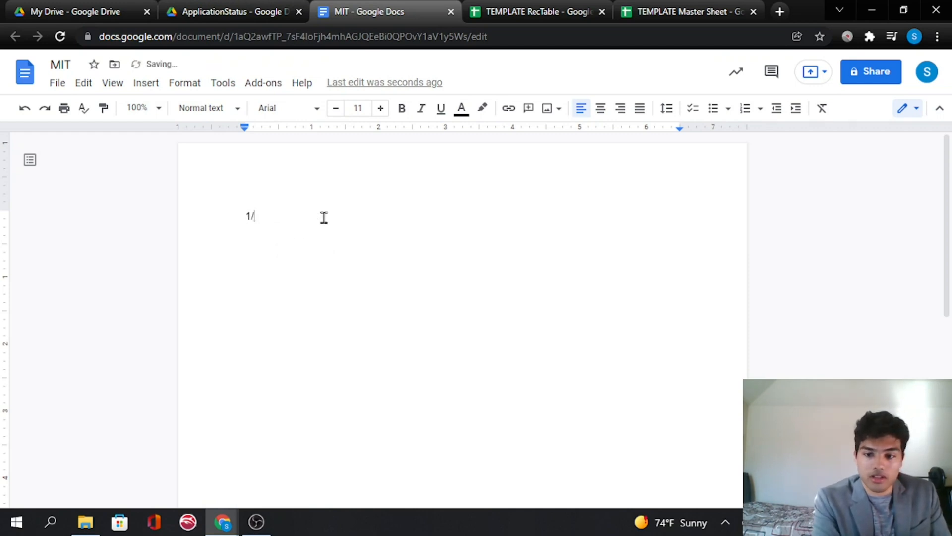
pyautogui.write('13/')
pyautogui.press('BackSpace')
pyautogui.press('BackSpace')
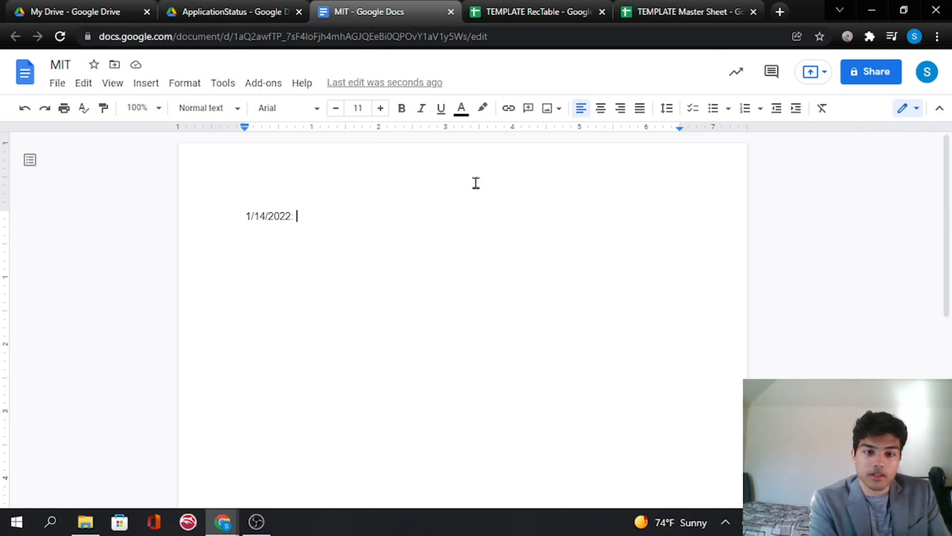
pyautogui.write('Started the a')
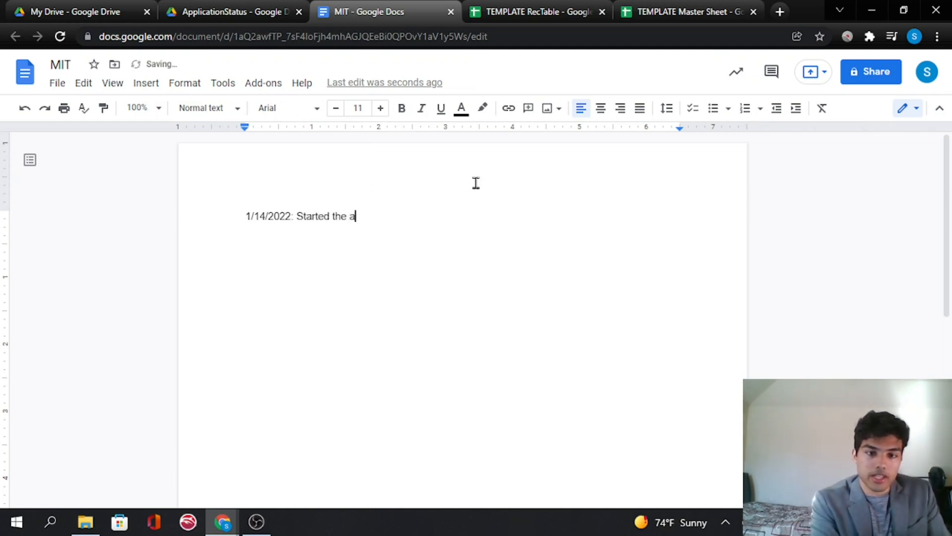
pyautogui.write('pplication')
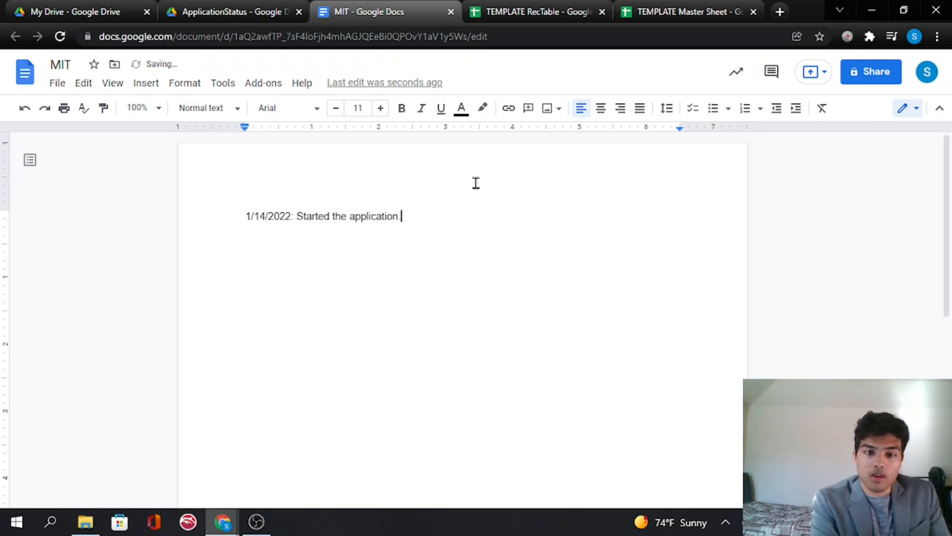
pyautogui.write('. Submitted Statemtn')
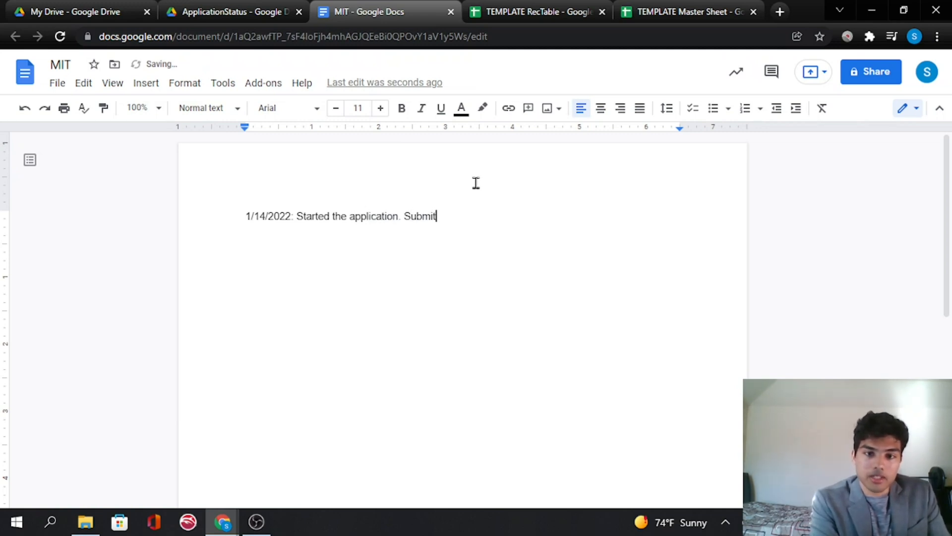
pyautogui.press('BackSpace')
pyautogui.press('BackSpace')
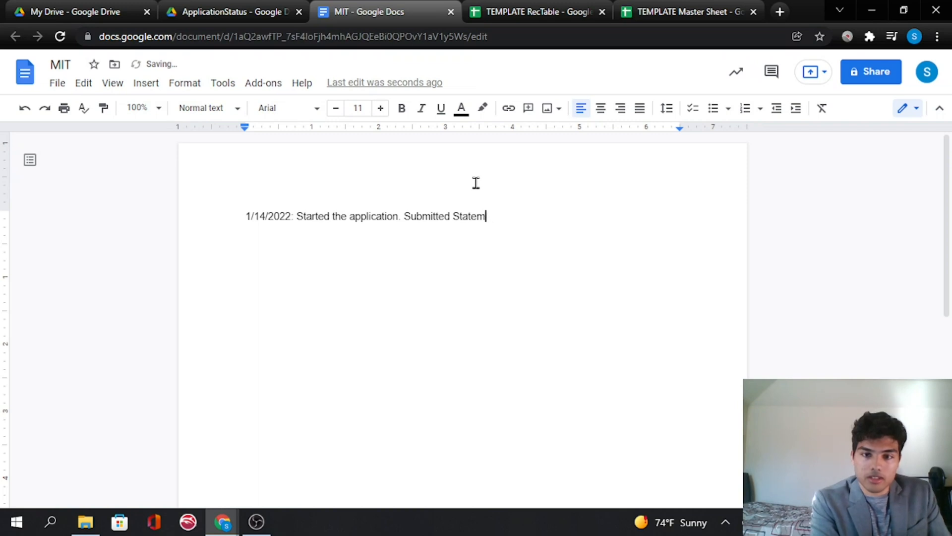
pyautogui.write('ent of Purpose today.')
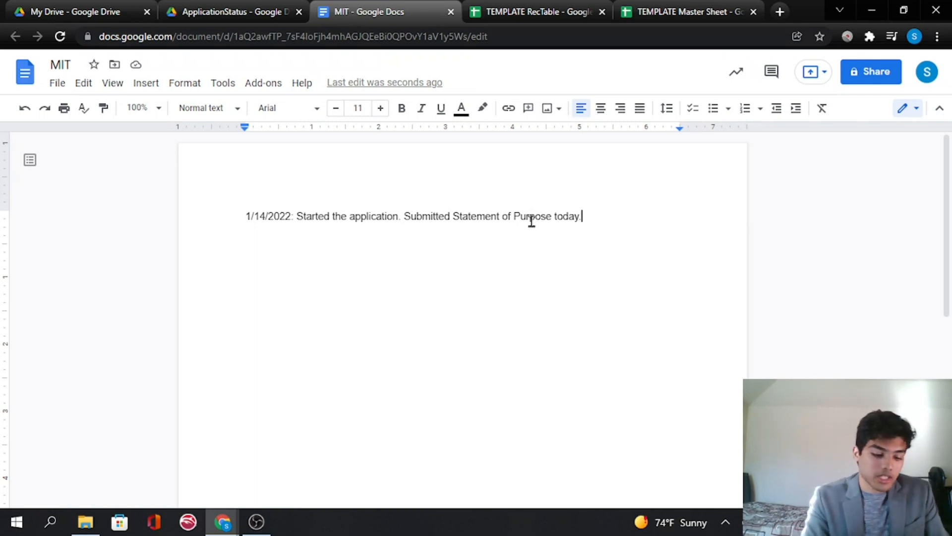
# - Add a "Still To Do:" line after a blank line below the entry
pyautogui.press('Return')
pyautogui.press('Return')
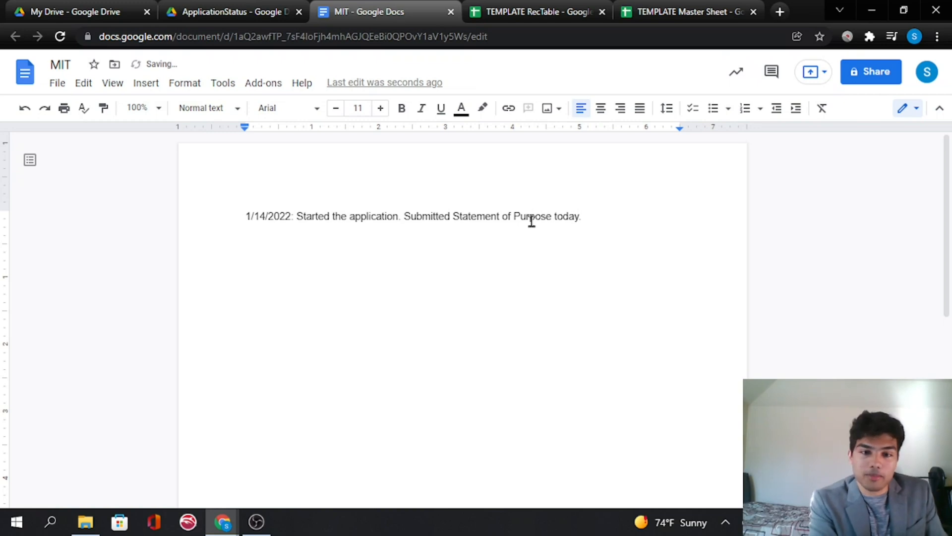
pyautogui.write('Still ')
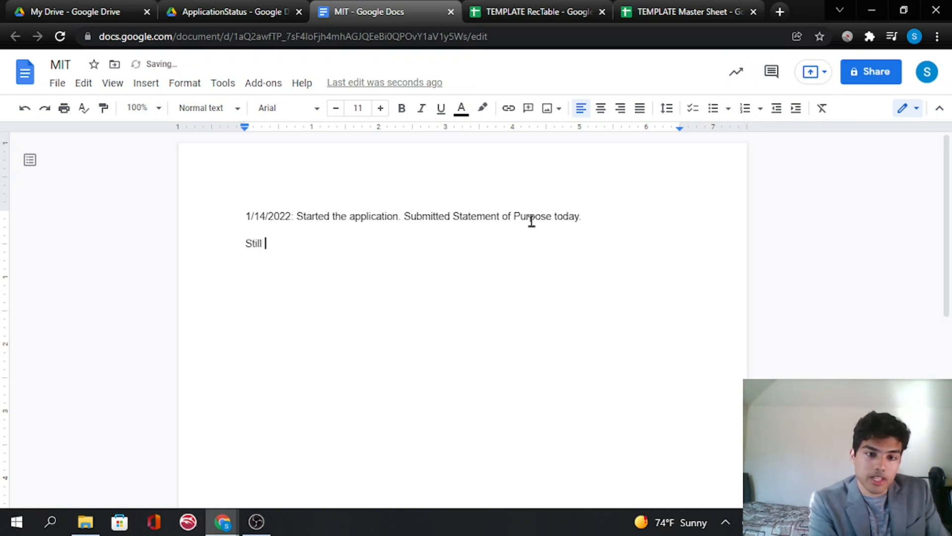
pyautogui.write('To Do:')
pyautogui.press('Return')
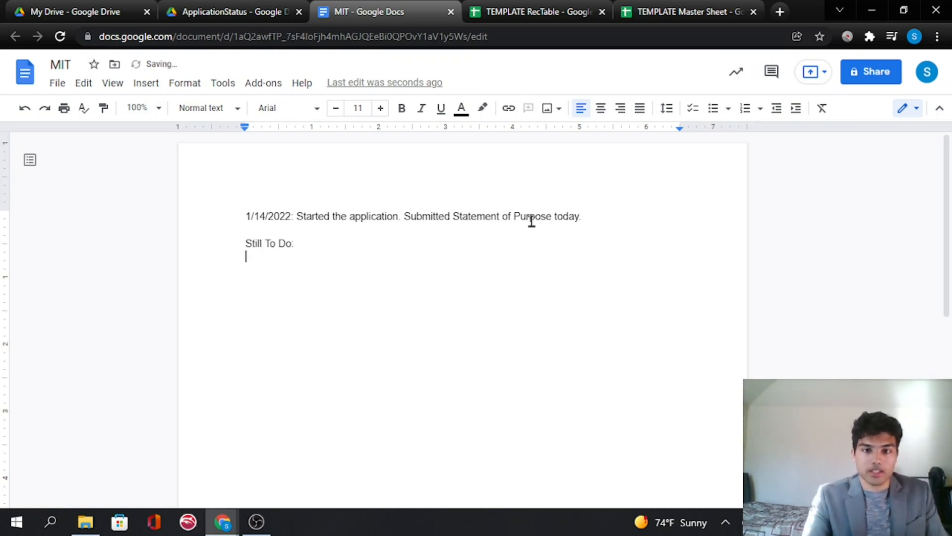
# - Create a bulleted list under it with "Statement of Purpose", "Math Form", and "Supplementary Application"
pyautogui.click(713, 109)
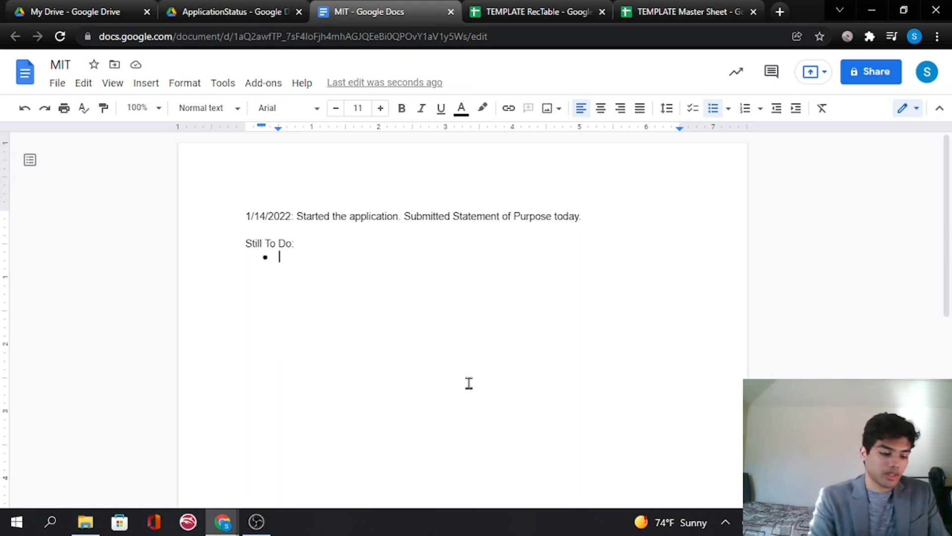
pyautogui.write('Statement ')
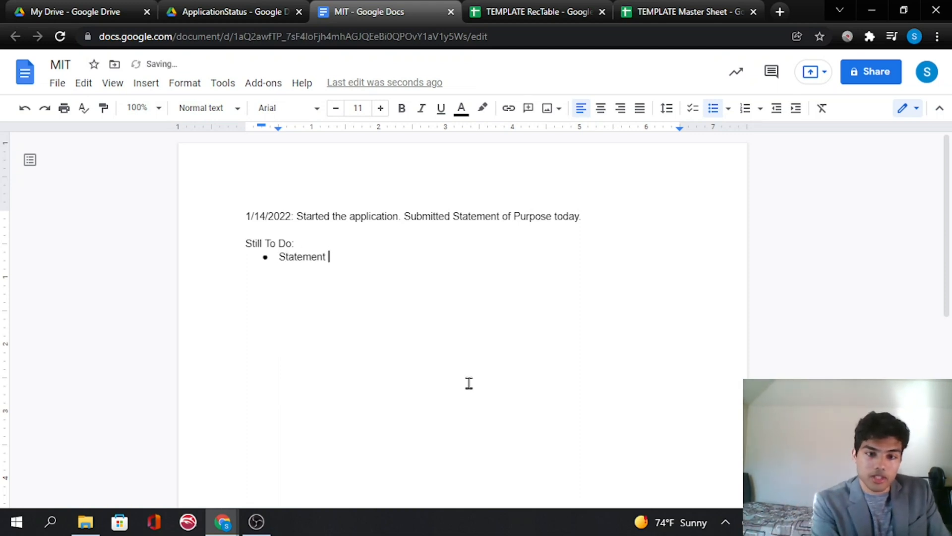
pyautogui.write('of SOP')
pyautogui.press('BackSpace')
pyautogui.write('P')
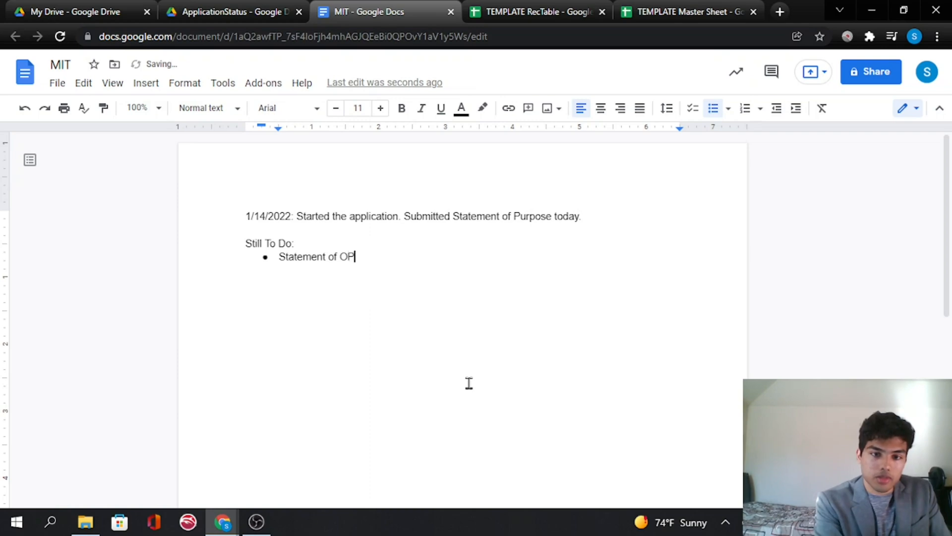
pyautogui.press('BackSpace')
pyautogui.press('BackSpace')
pyautogui.write('Purpose')
pyautogui.press('Return')
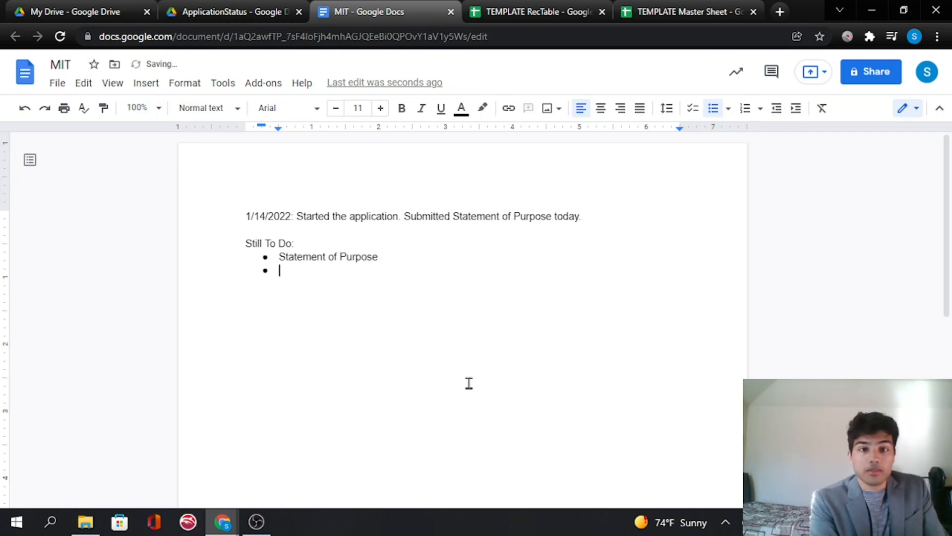
pyautogui.write('M')
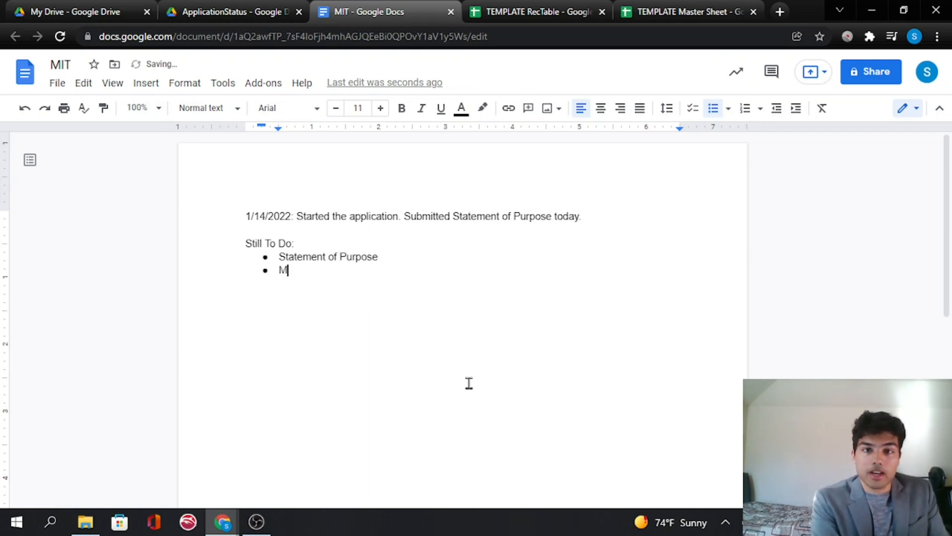
pyautogui.write('ath Form')
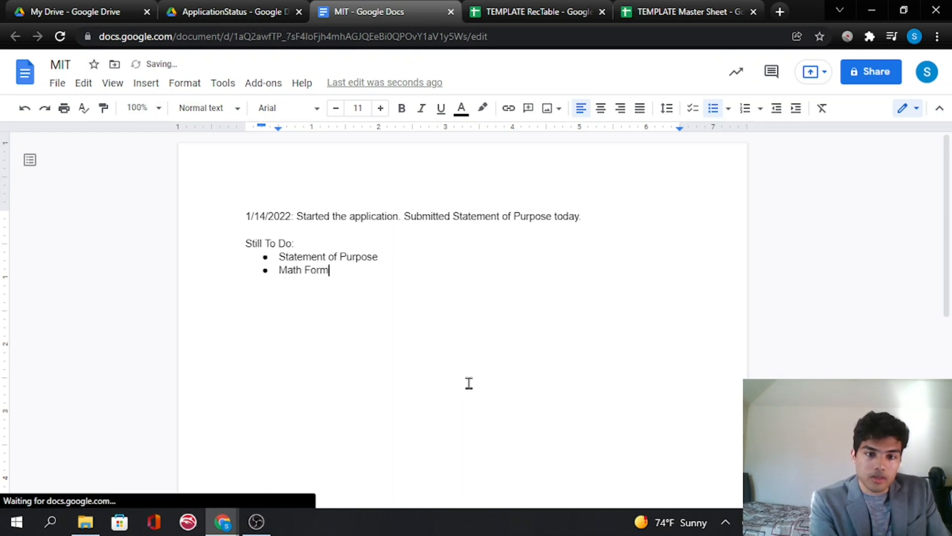
pyautogui.press('Return')
pyautogui.write('Supplementary Application')
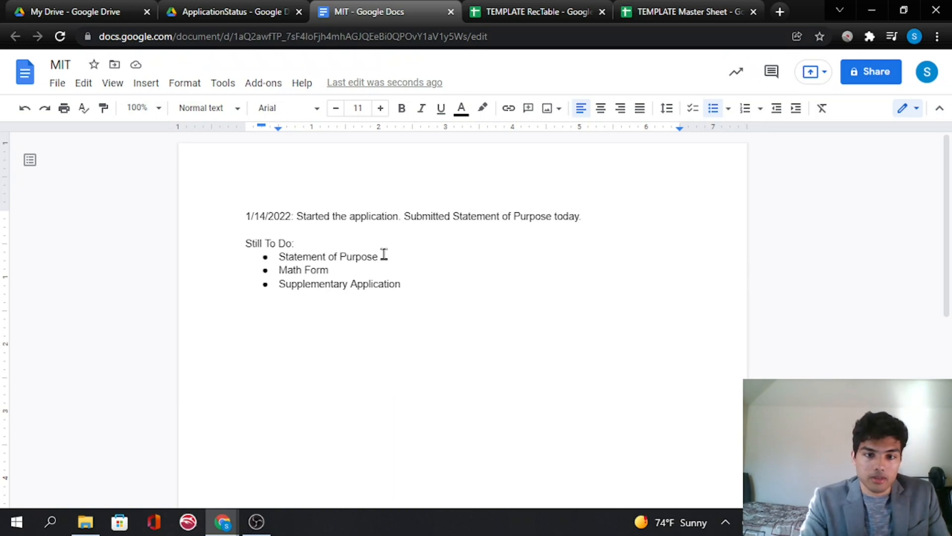
# - Remove the "Statement of Purpose" item from the to-do bullet list
pyautogui.moveTo(379, 256); pyautogui.dragTo(285, 258)
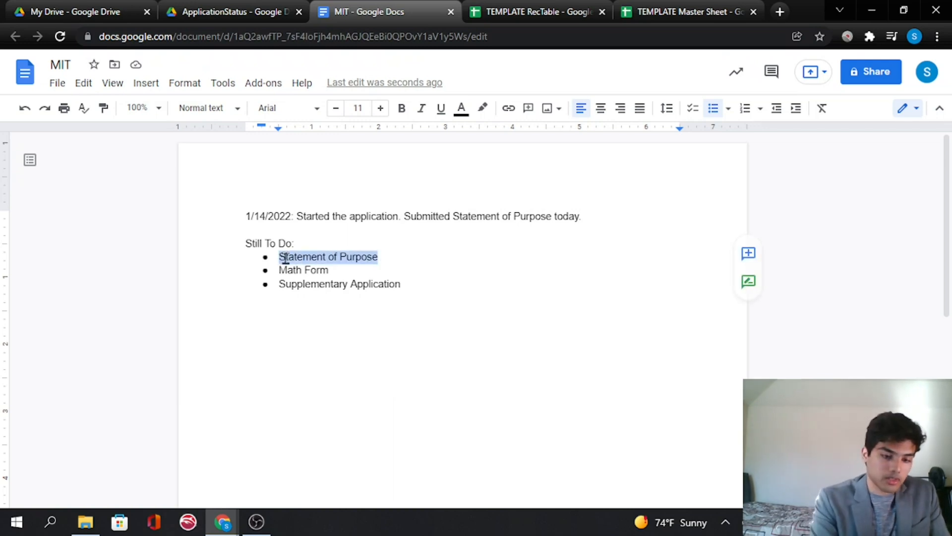
pyautogui.press('BackSpace')
pyautogui.press('BackSpace')
pyautogui.press('BackSpace')
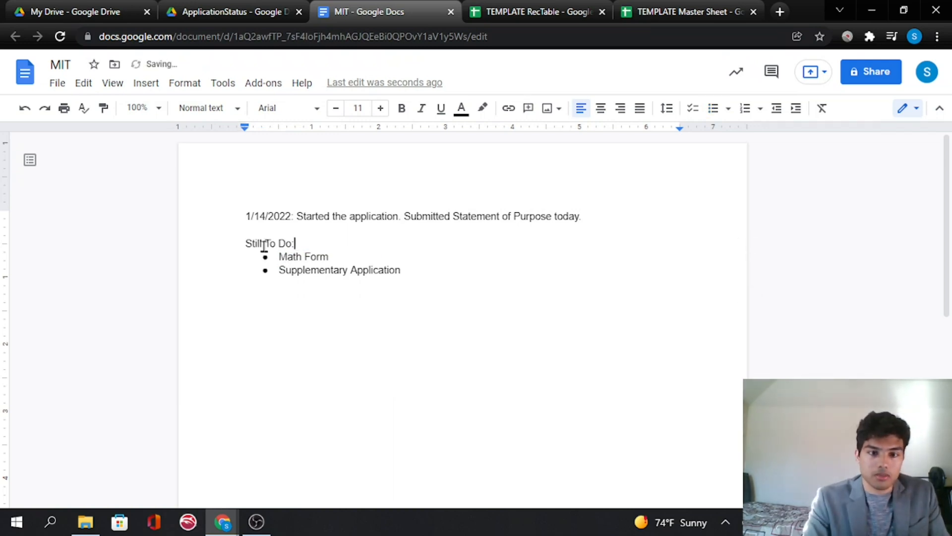
# - Add a new entry "1/15/2022: Submitted SOP today." on the blank line above "Still To Do:"
pyautogui.click(255, 232)
pyautogui.press('Return')
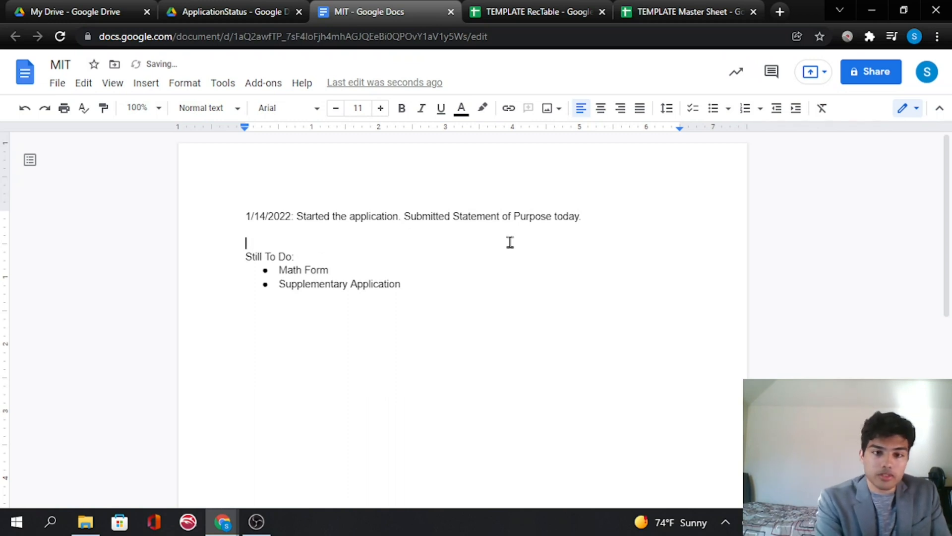
pyautogui.write('1/')
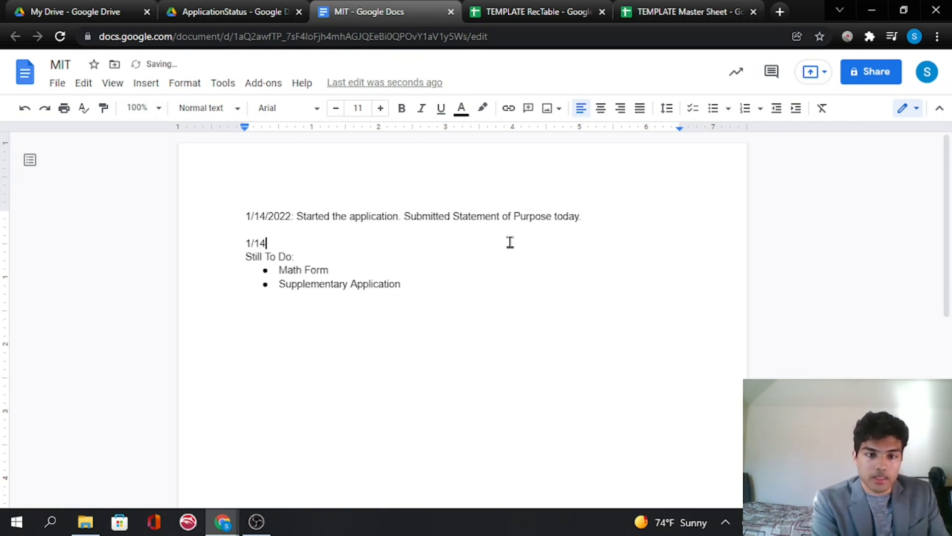
pyautogui.write('15/2022: ')
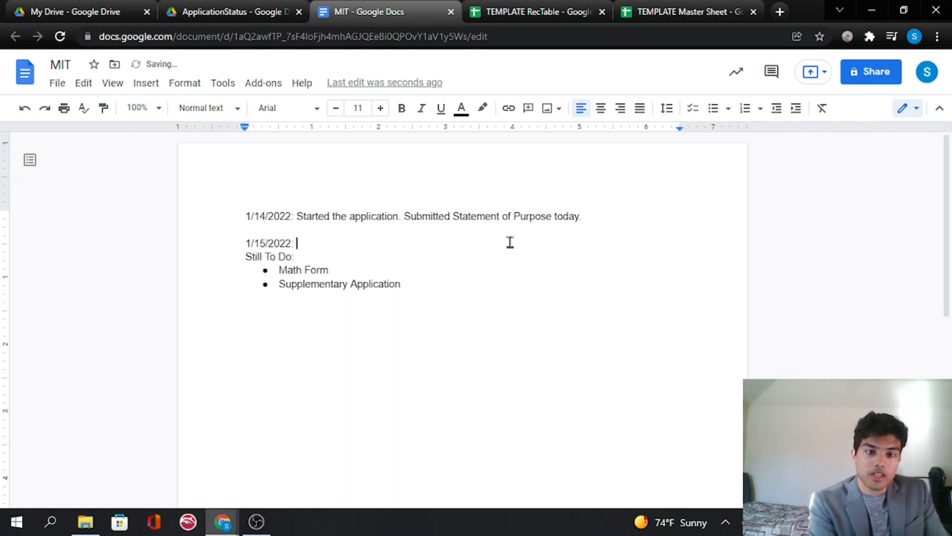
pyautogui.write('Submitted s')
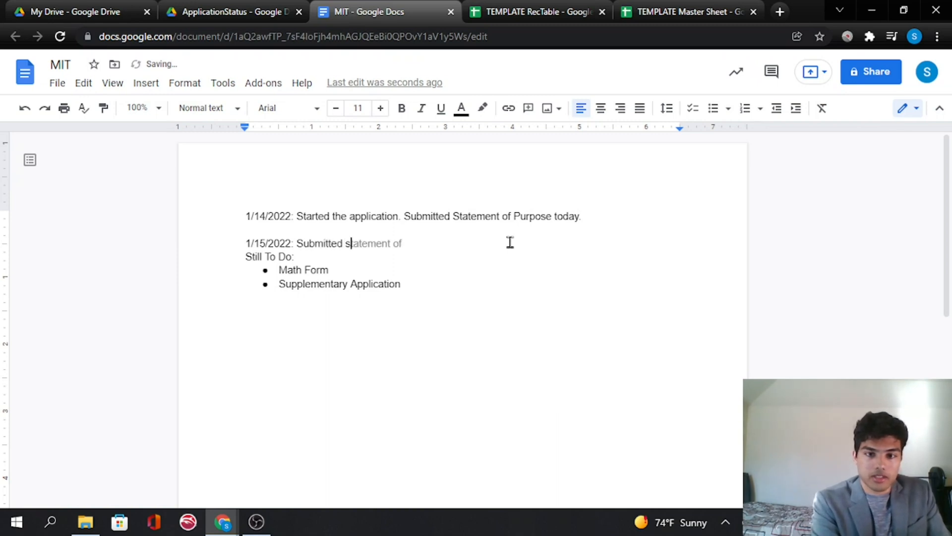
pyautogui.press('BackSpace')
pyautogui.write('SOP')
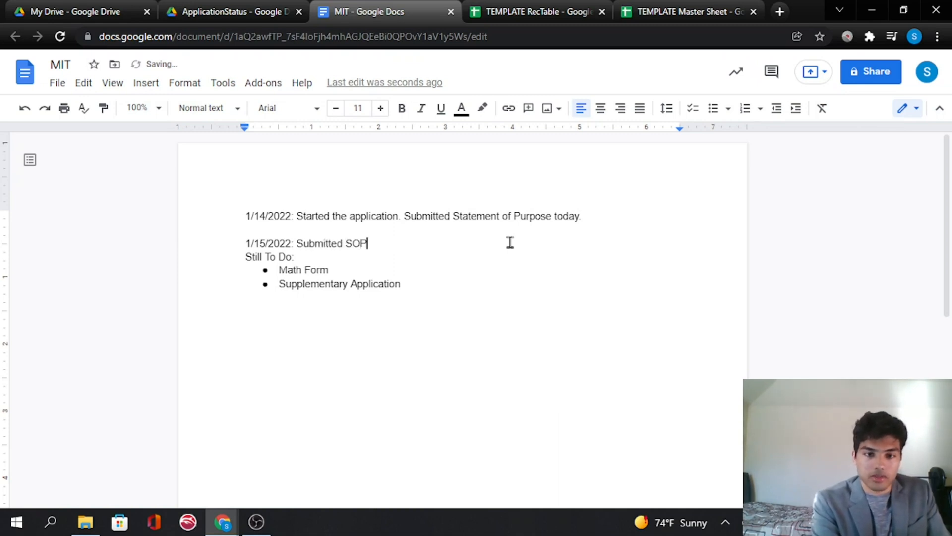
pyautogui.write('day')
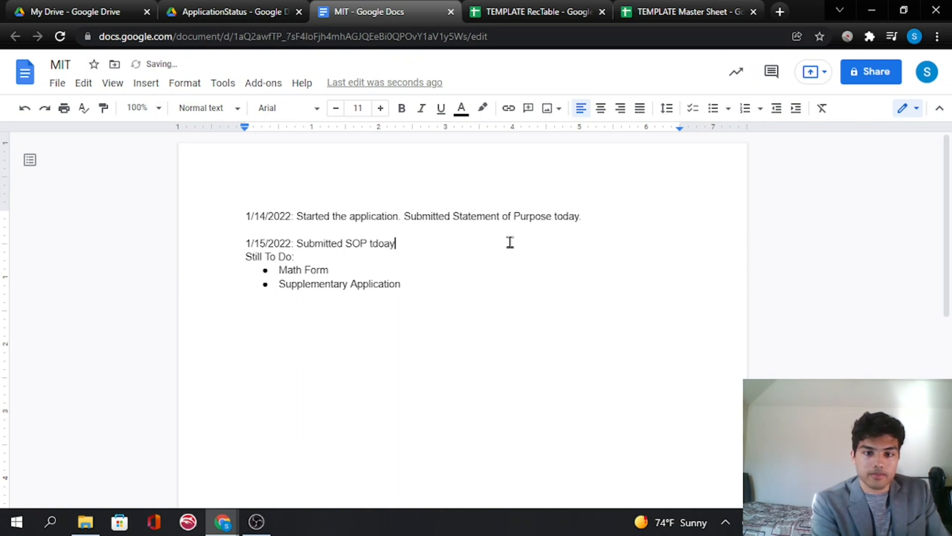
pyautogui.press('BackSpace')
pyautogui.press('BackSpace')
pyautogui.press('BackSpace')
pyautogui.press('BackSpace')
pyautogui.write('oday.')
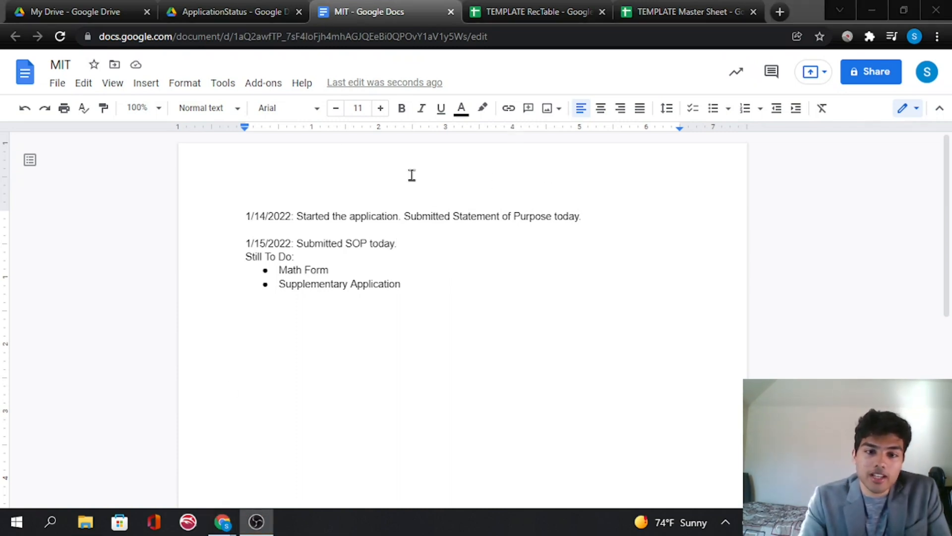
# - Switch to the Windows desktop and open the GradSchool folder in File Explorer
pyautogui.click(237, 12)
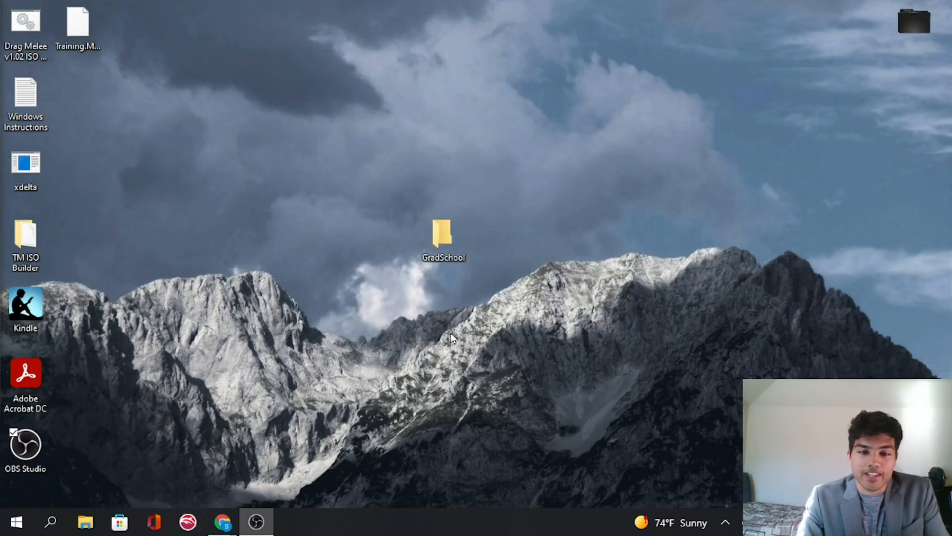
pyautogui.click(447, 242)
pyautogui.doubleClick(447, 219)
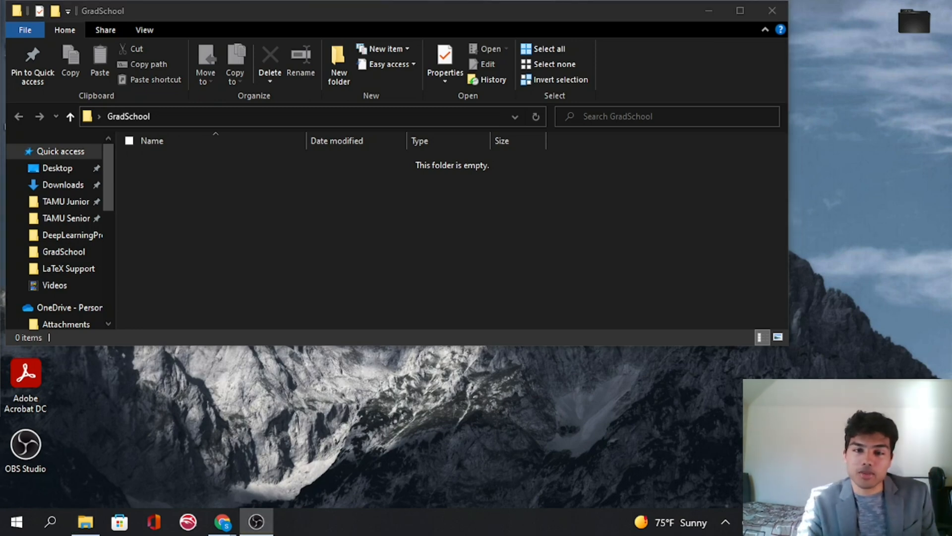
# - Create a new folder named "SoP Folder" inside GradSchool and open it
pyautogui.click(340, 64)
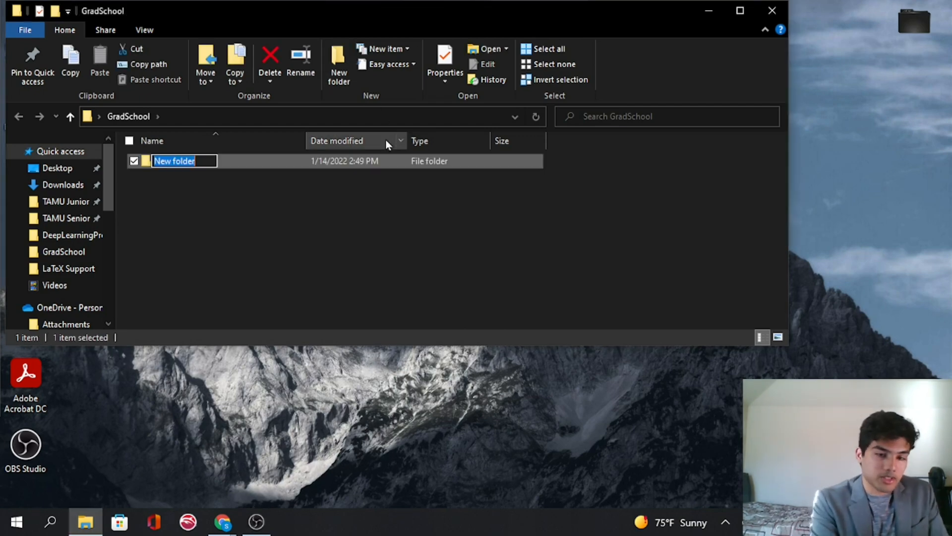
pyautogui.write('SoP Fold')
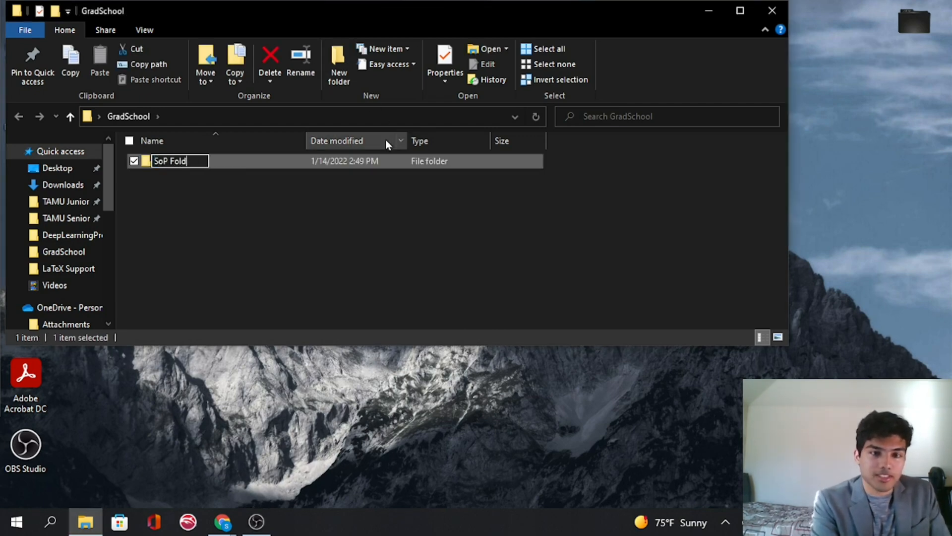
pyautogui.write('er')
pyautogui.press('Return')
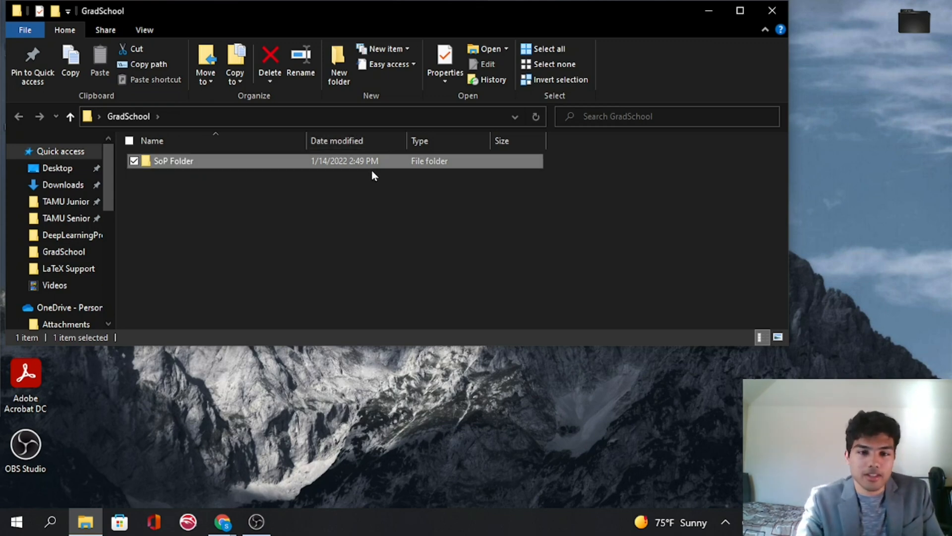
pyautogui.doubleClick(379, 160)
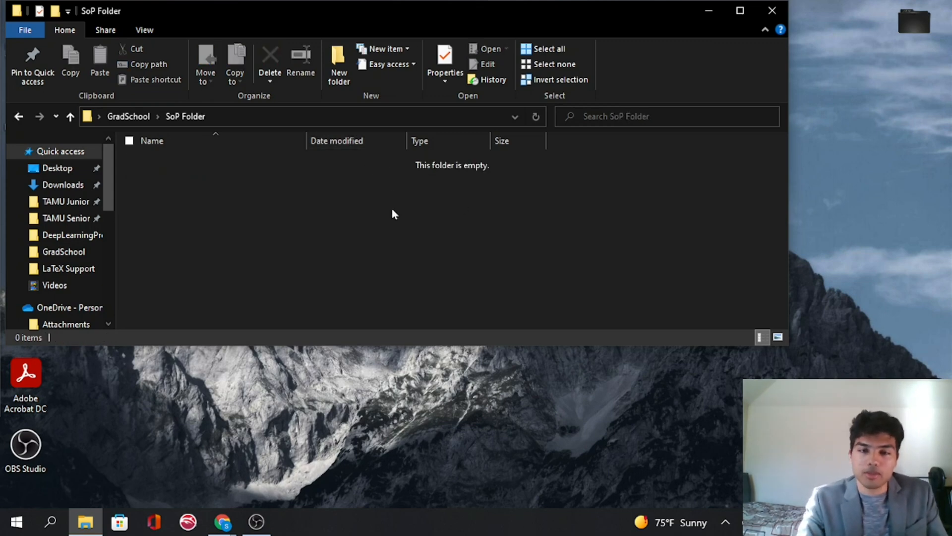